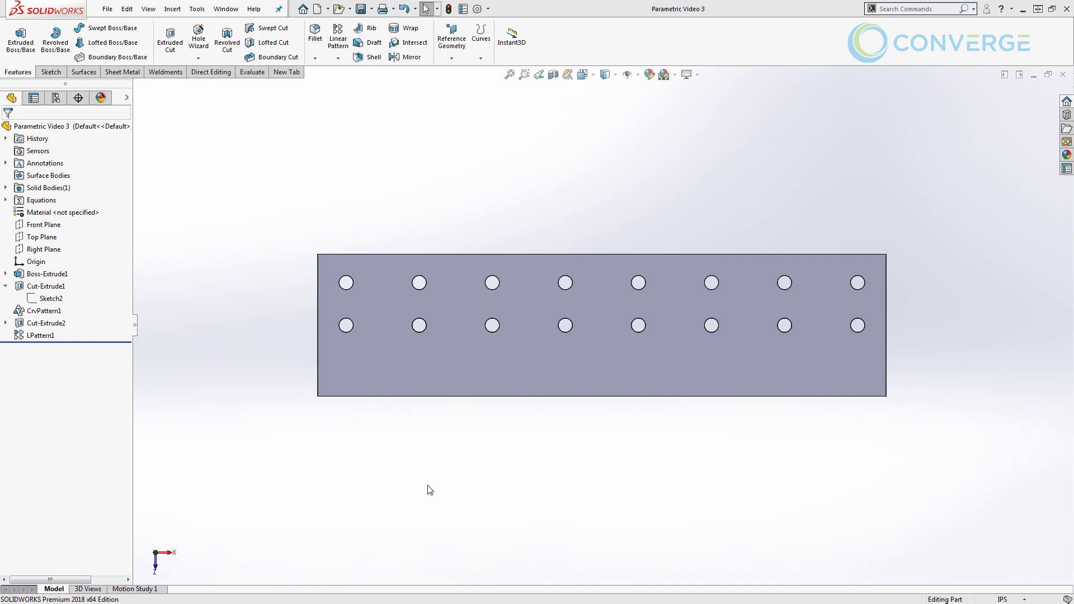
Step: Review the part's existing global variables and dimension equations, then close the list
left_click(6, 286)
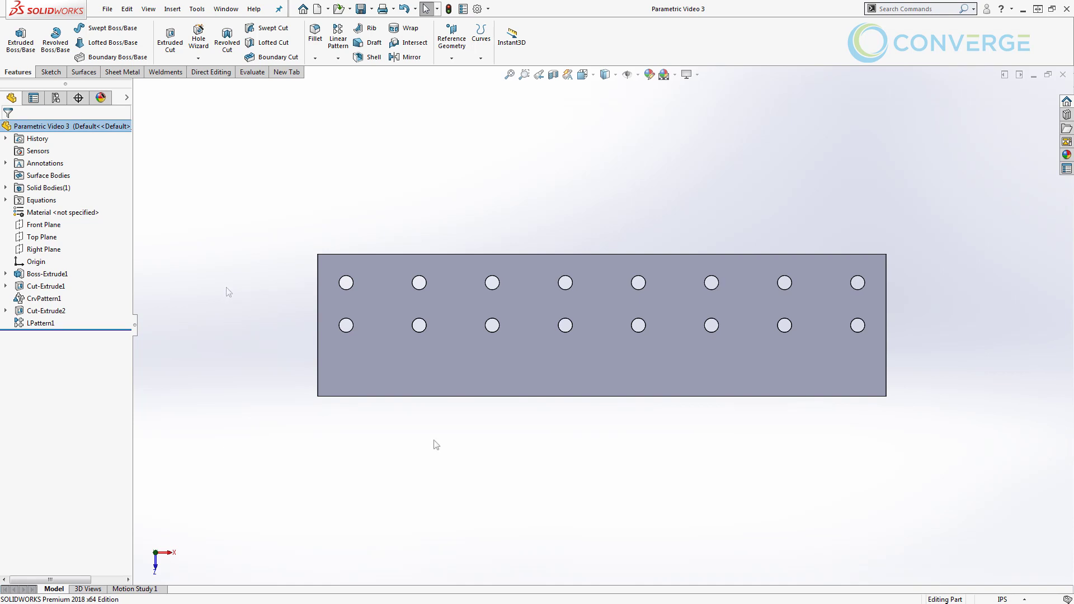
left_click(197, 9)
left_click(221, 394)
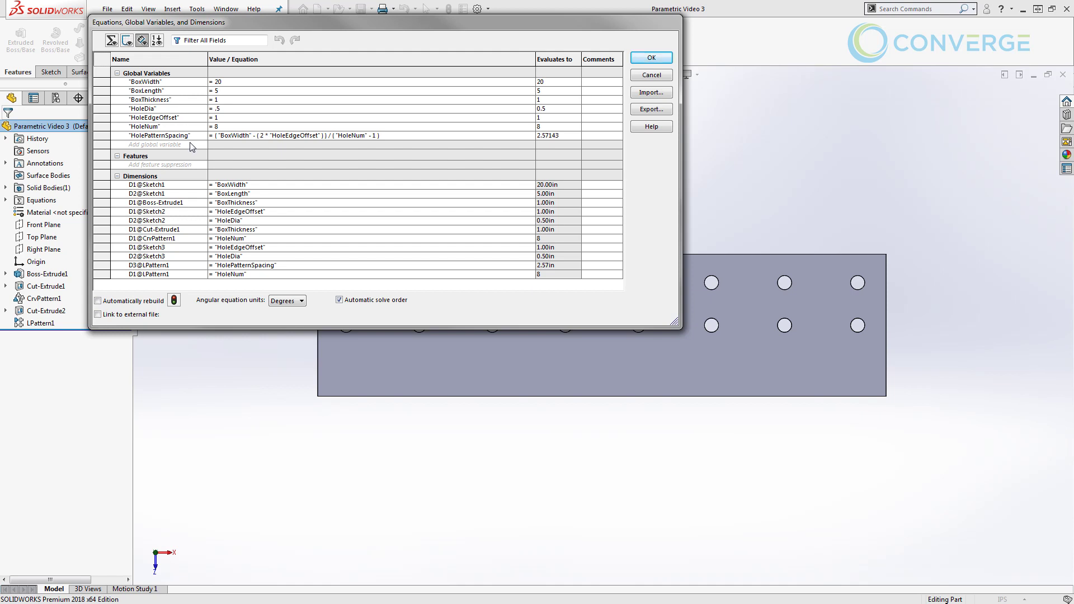
left_click(651, 58)
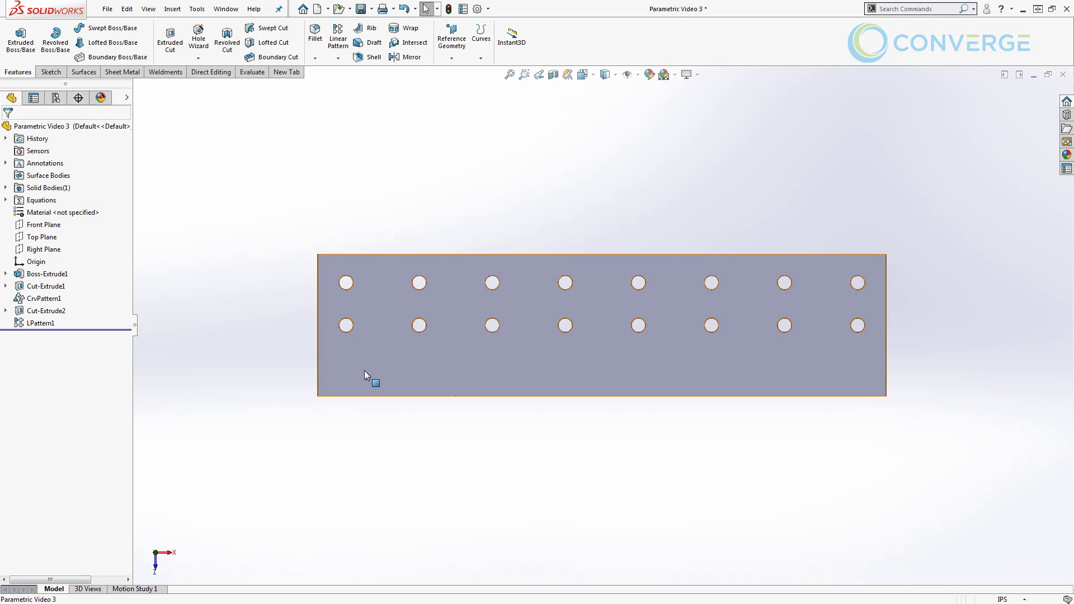
Step: Start a sketch on the plate's large face and draw a circle about 0.72 in in diameter near the lower-left corner
left_click(364, 370)
left_click(413, 338)
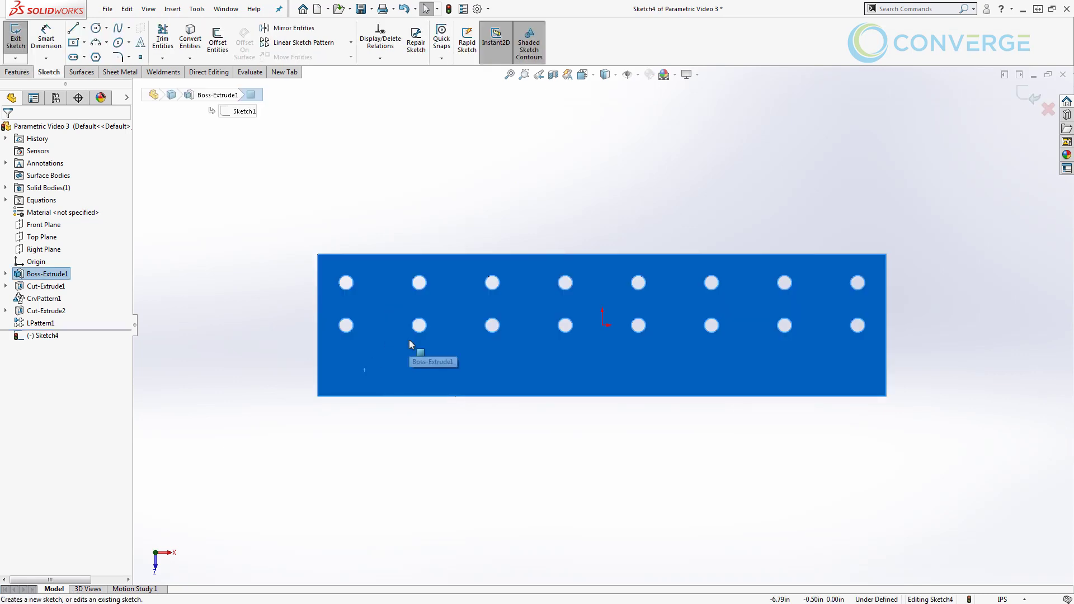
left_click(97, 28)
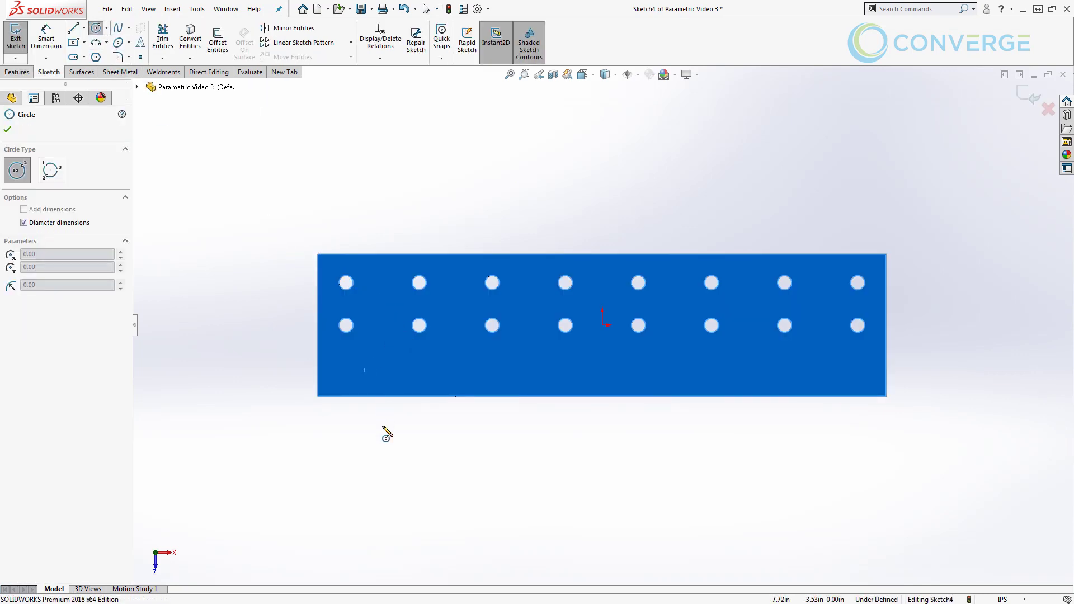
left_click(348, 370)
left_click(349, 381)
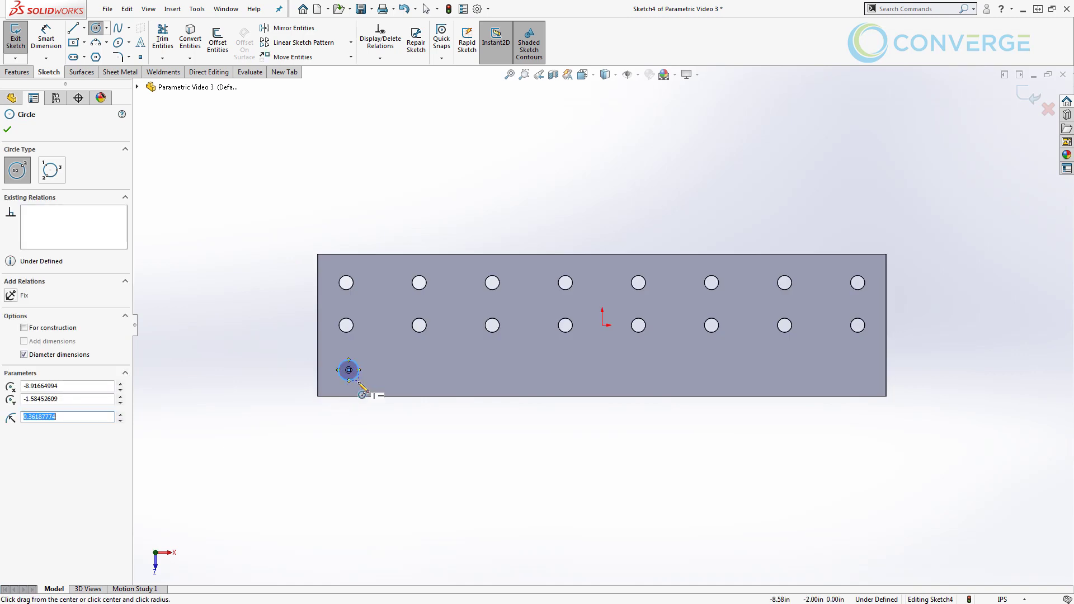
scroll(364, 392, "down", 5)
key("Escape")
Step: Dimension the new circle's diameter and link it to the global variable HoleDia
left_click(451, 384)
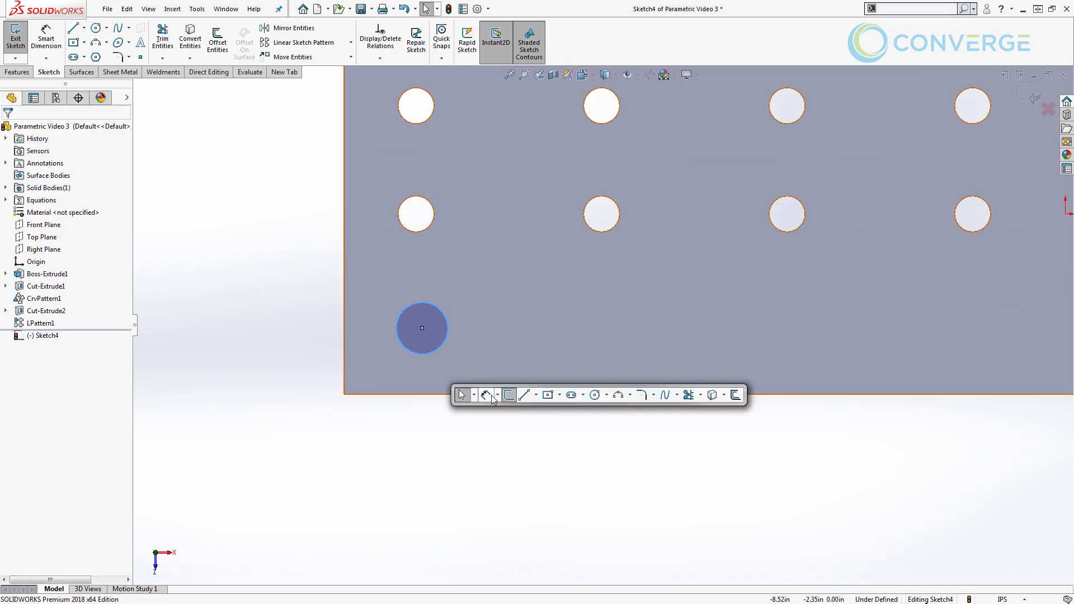
right_click_drag(450, 384, 447, 350)
left_click(448, 345)
left_click(288, 259)
type("=")
mouse_move(316, 302)
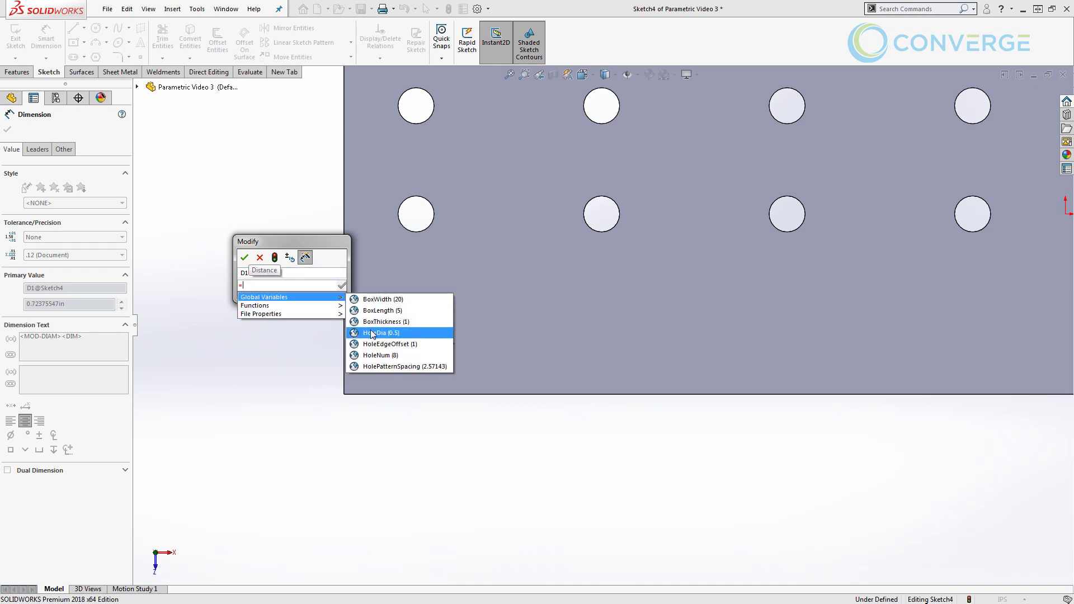
left_click(357, 327)
left_click(341, 285)
left_click(244, 257)
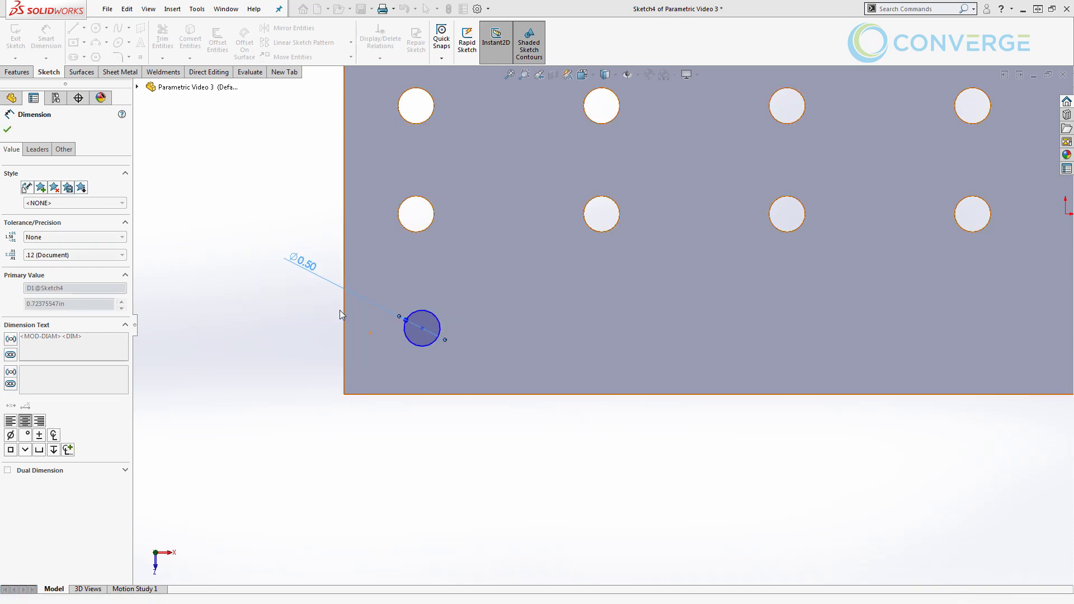
Step: Dimension the circle center's distance from the plate's left edge and link it to the global variable HoleEdgeOffset
left_click(422, 328)
left_click(344, 332)
left_click(286, 318)
type("=")
mouse_move(313, 348)
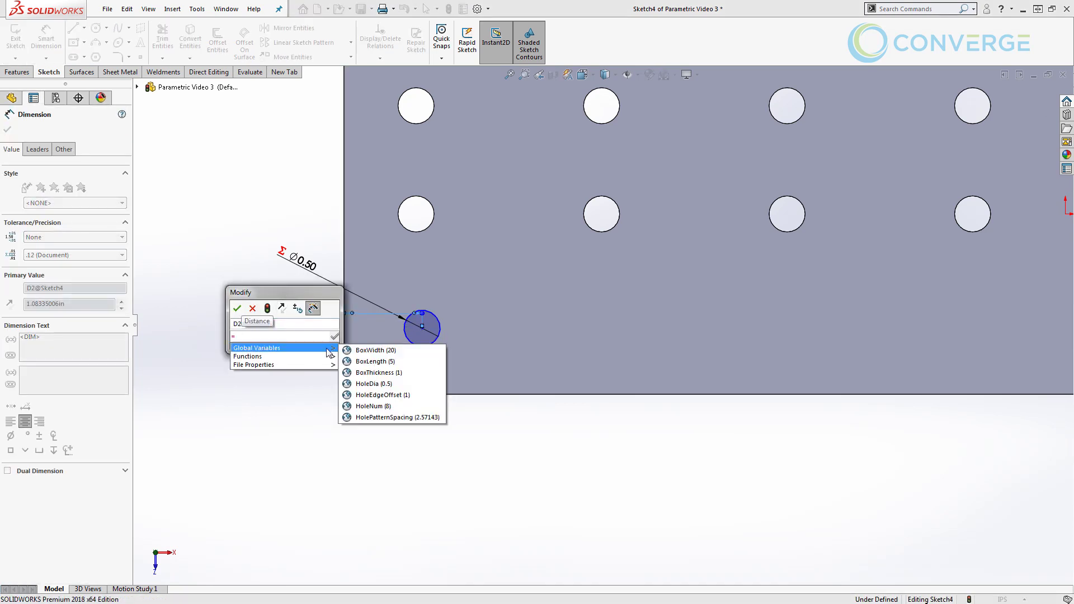
left_click(386, 395)
left_click(334, 336)
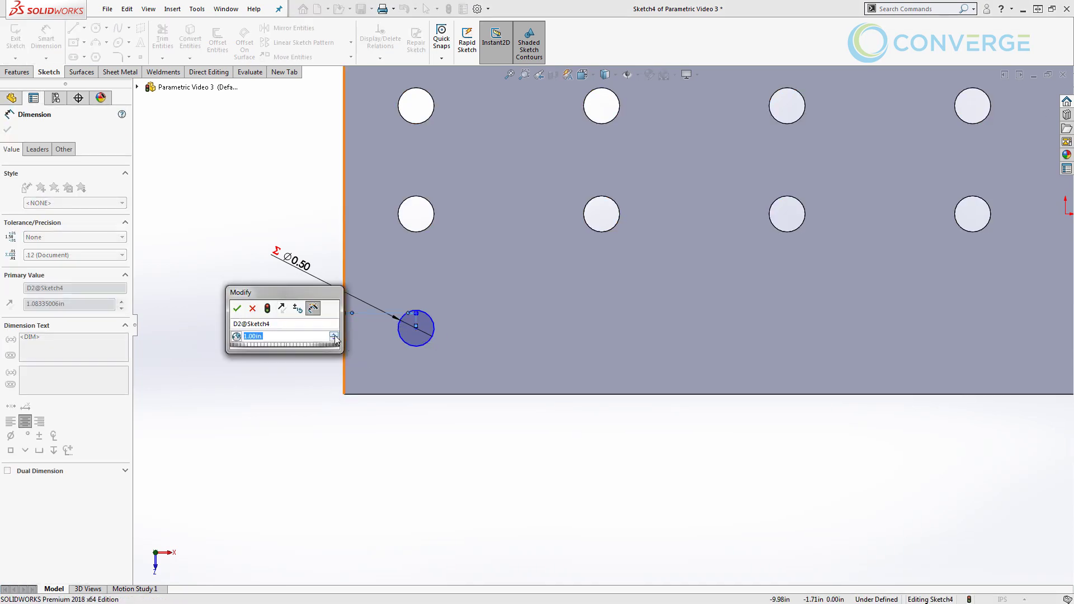
left_click(238, 310)
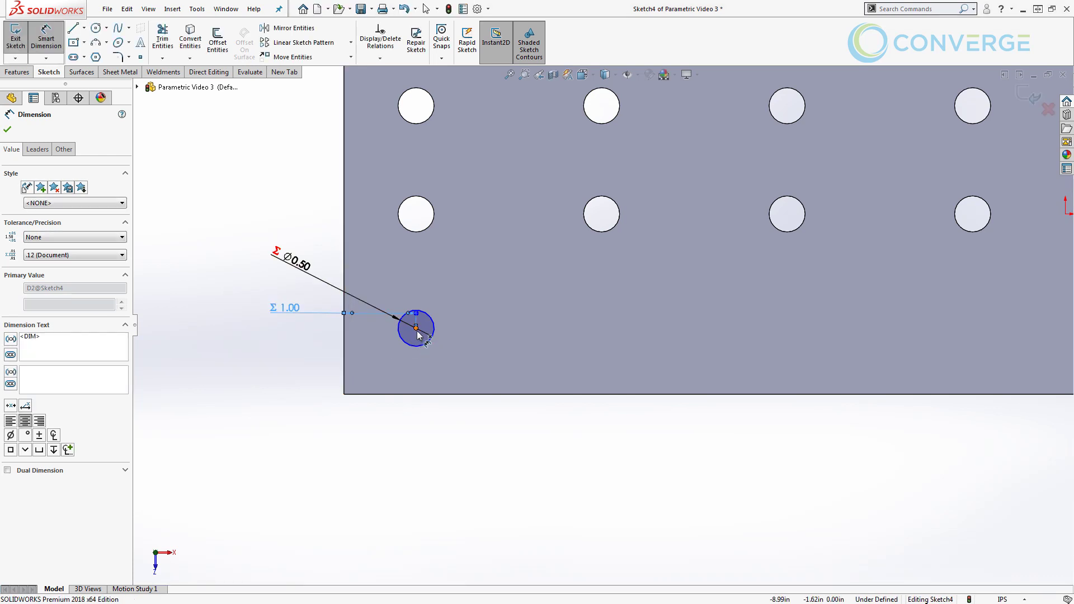
Step: Dimension the circle center from the plate's lower edge, link it to HoleEdgeOffset, and move the horizontal offset dimension farther from the plate
left_click(415, 328)
left_click(419, 394)
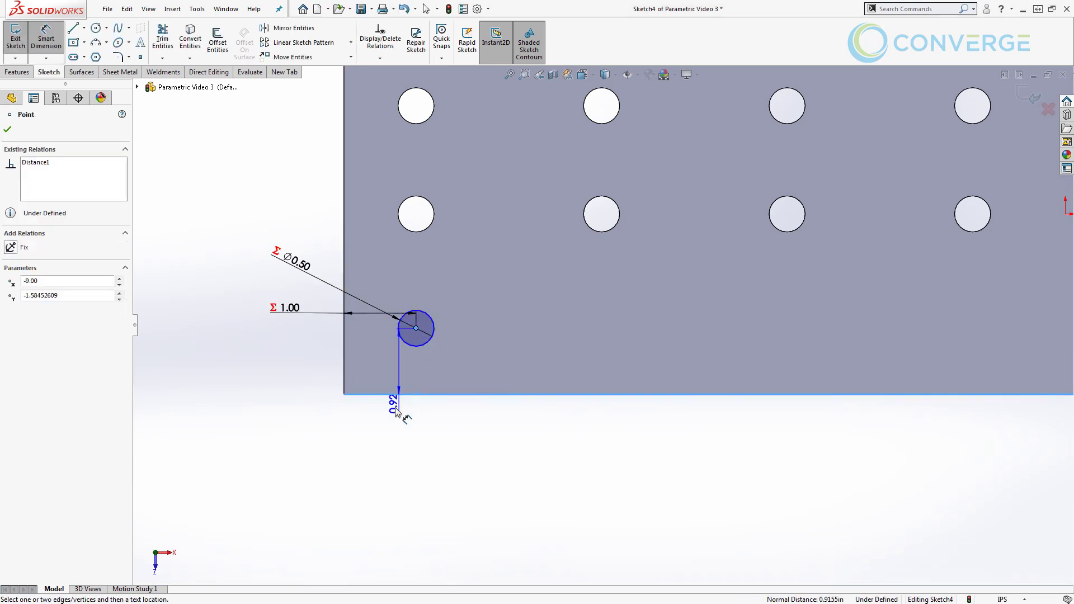
left_click(384, 450)
type("=")
mouse_move(392, 483)
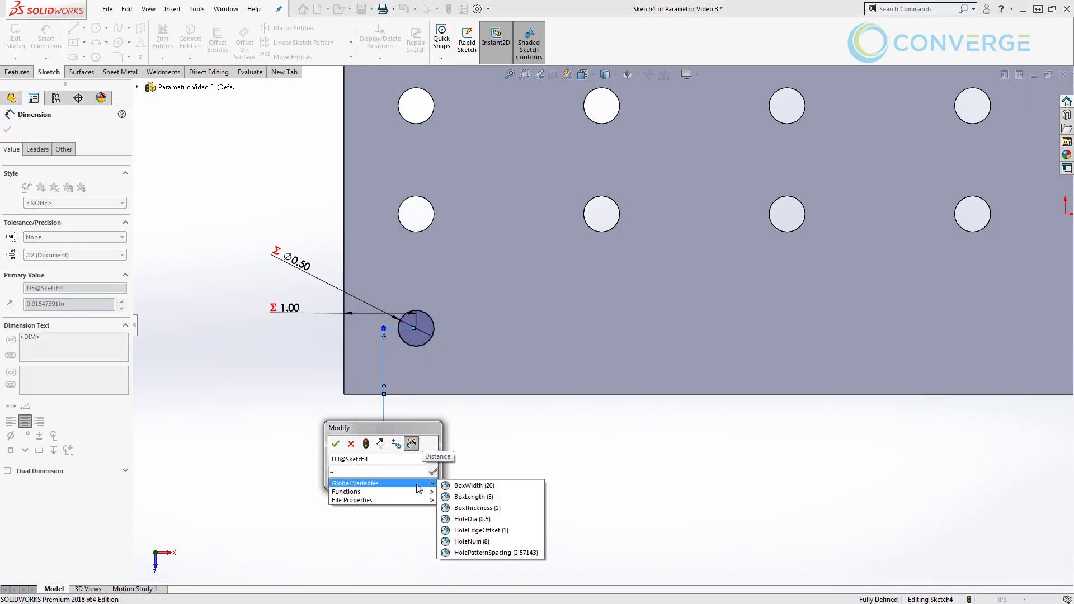
left_click(475, 530)
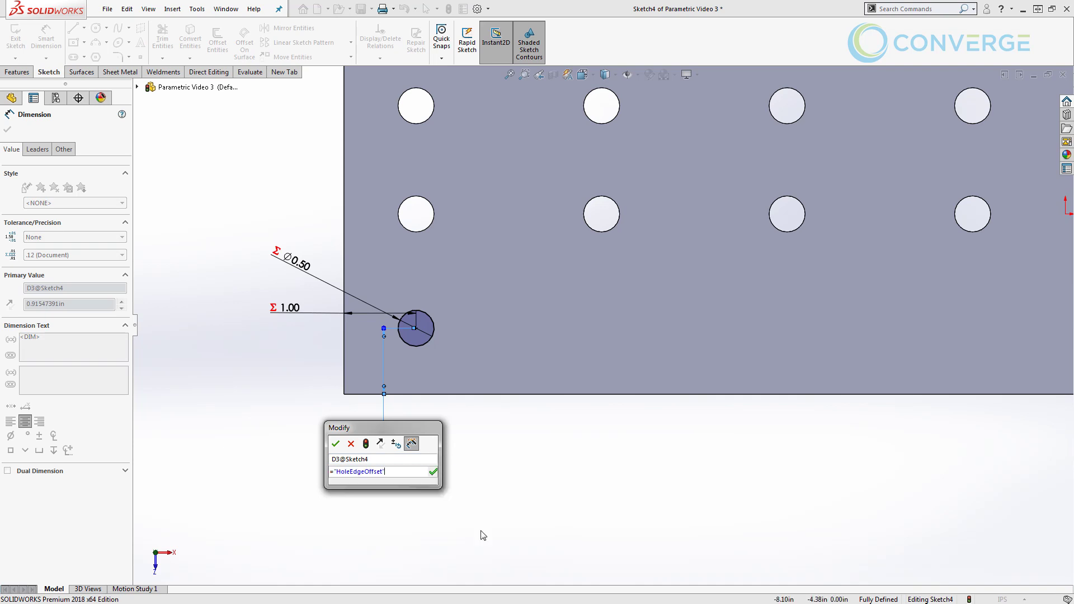
left_click(434, 472)
left_click(336, 443)
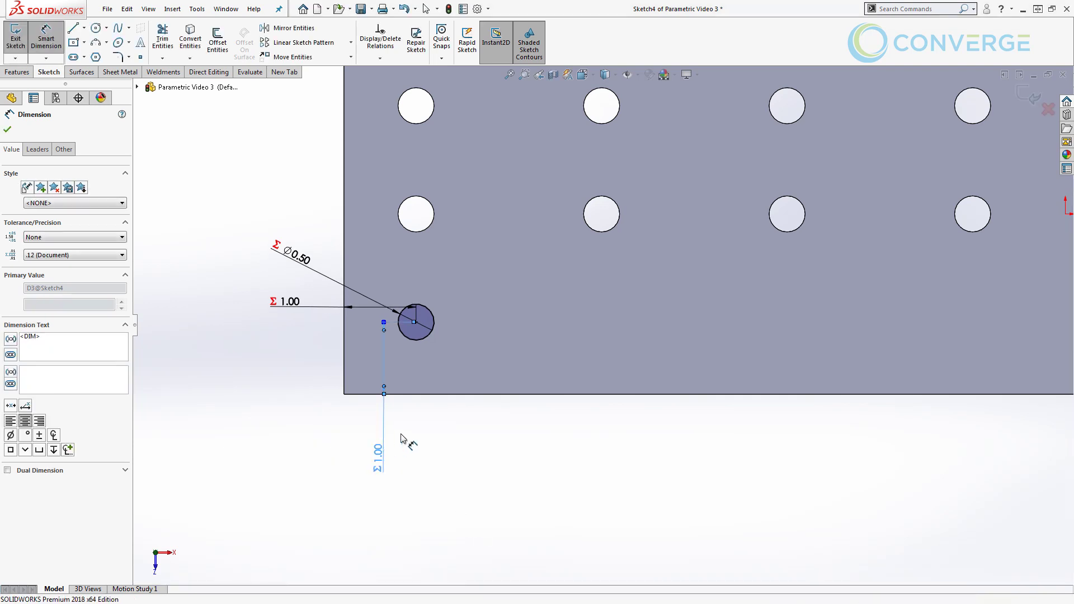
left_click_drag(294, 305, 243, 298)
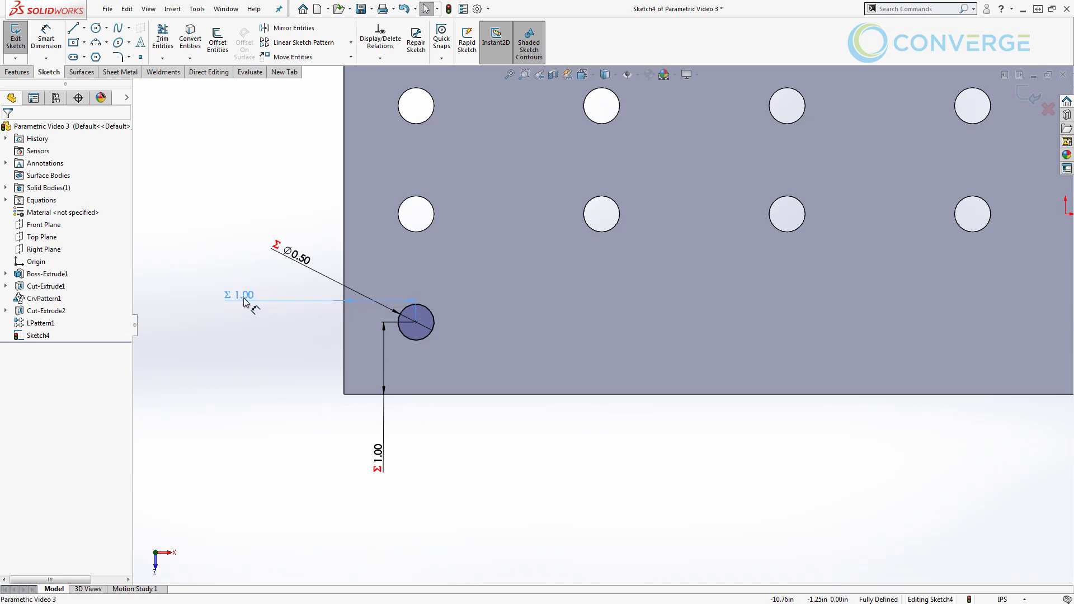
Step: Exit the sketch and cut the circle through the plate with an Extruded Cut set to Through All
left_click(1030, 96)
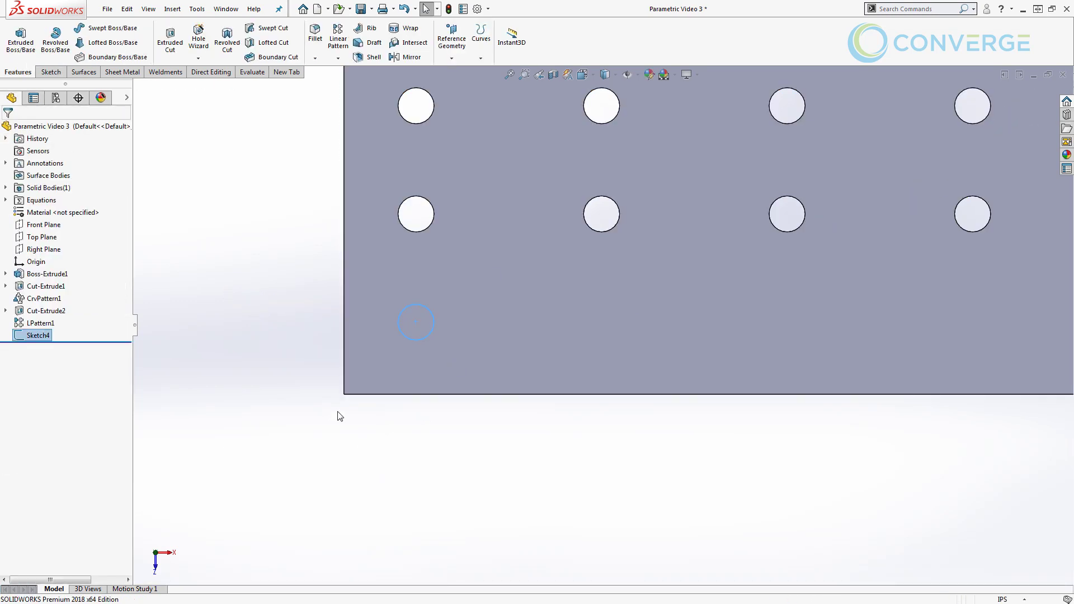
left_click(170, 40)
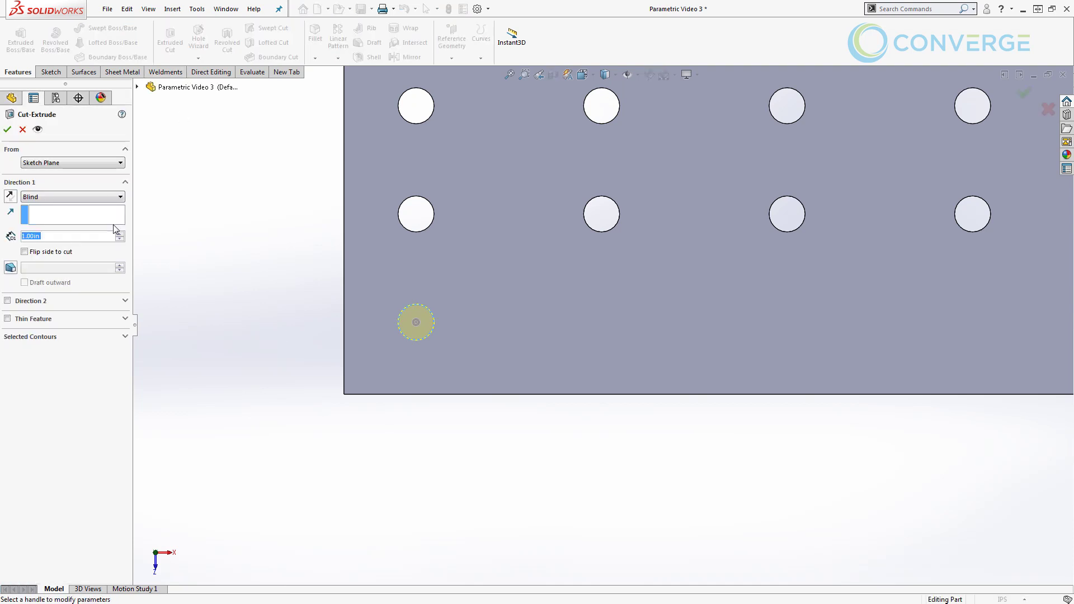
left_click(85, 196)
left_click(45, 211)
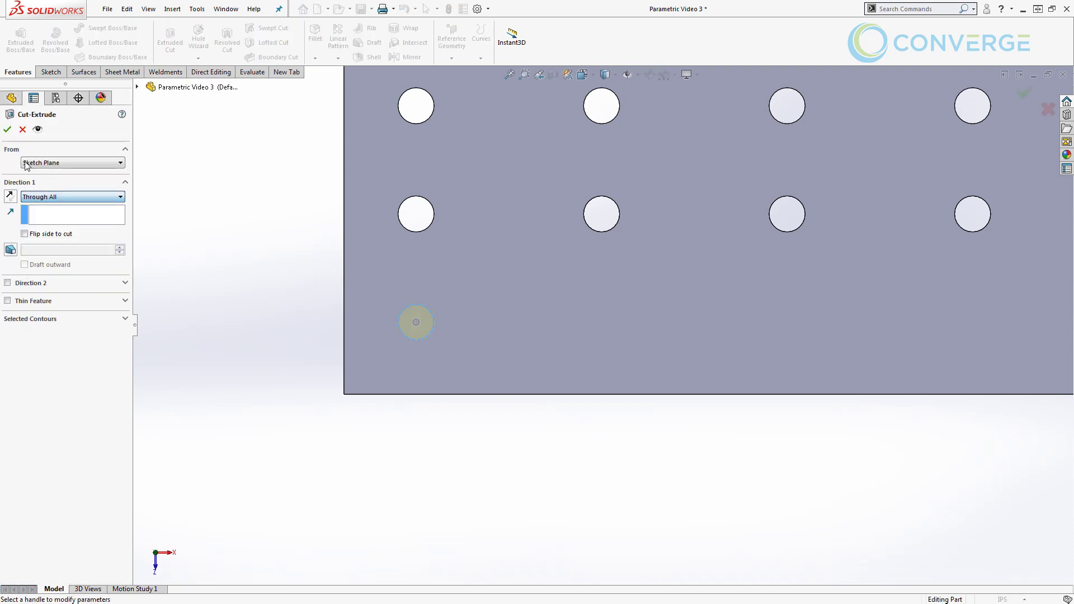
left_click(7, 129)
left_click(302, 447)
key("z")
key("z")
key("z")
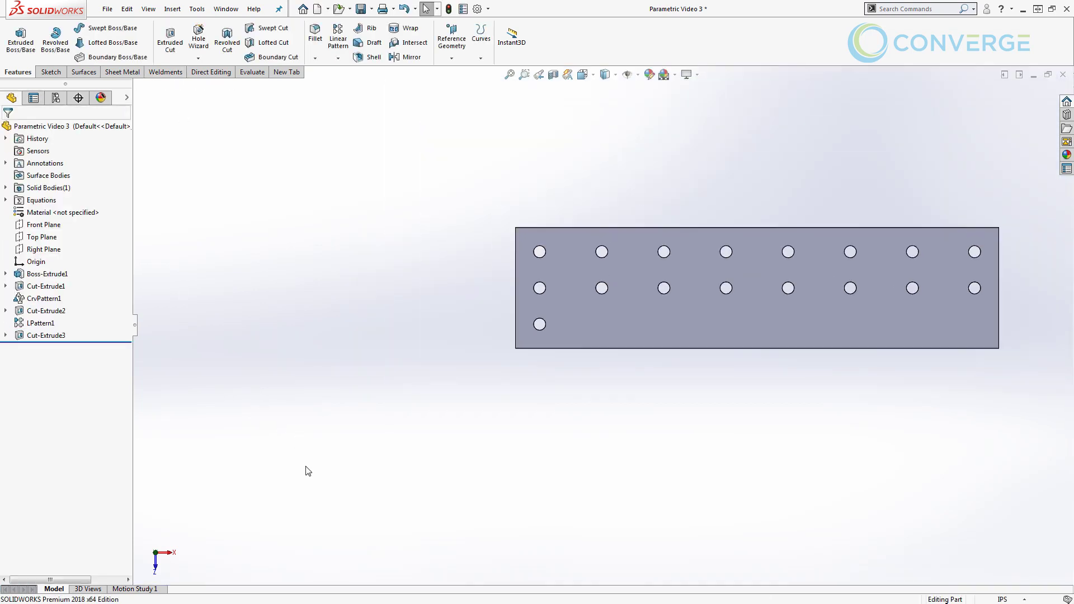
scroll(898, 328, "down", 3)
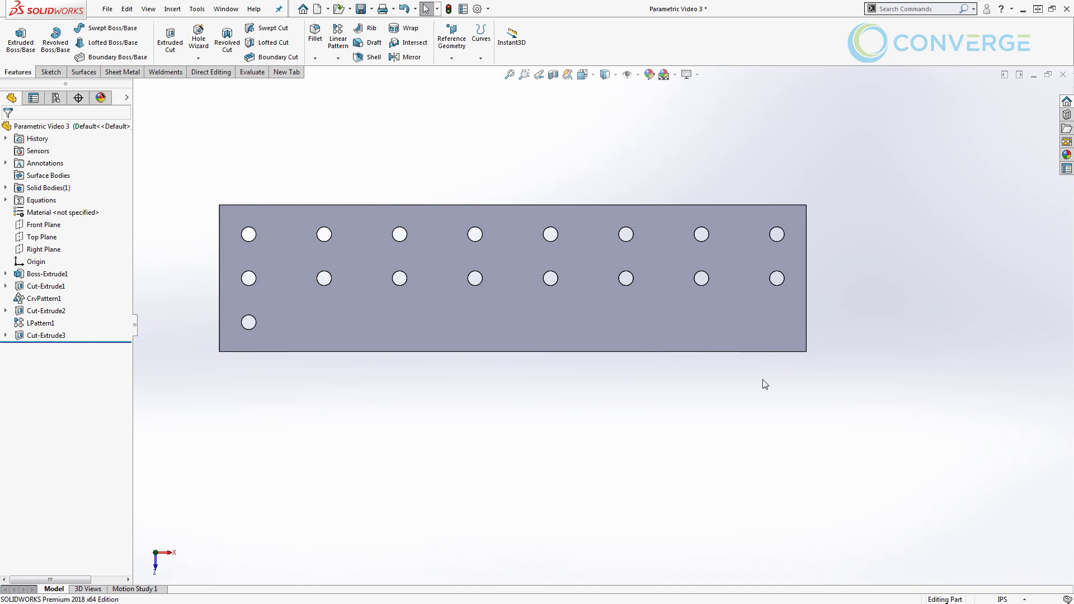
Step: Add a global variable named HolePatternCond to the part's equations
left_click(197, 8)
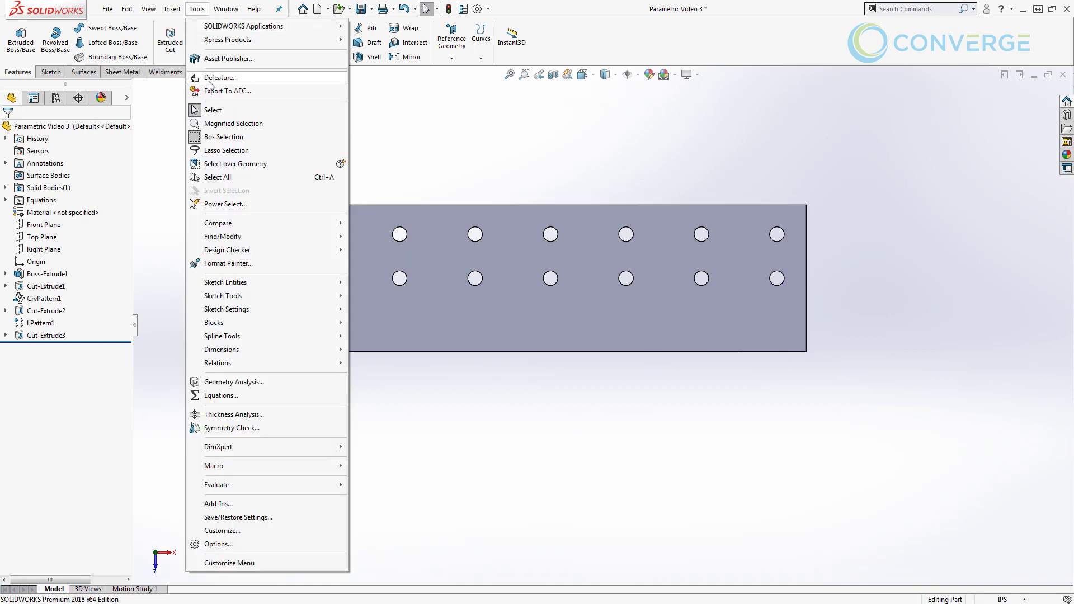
left_click(243, 394)
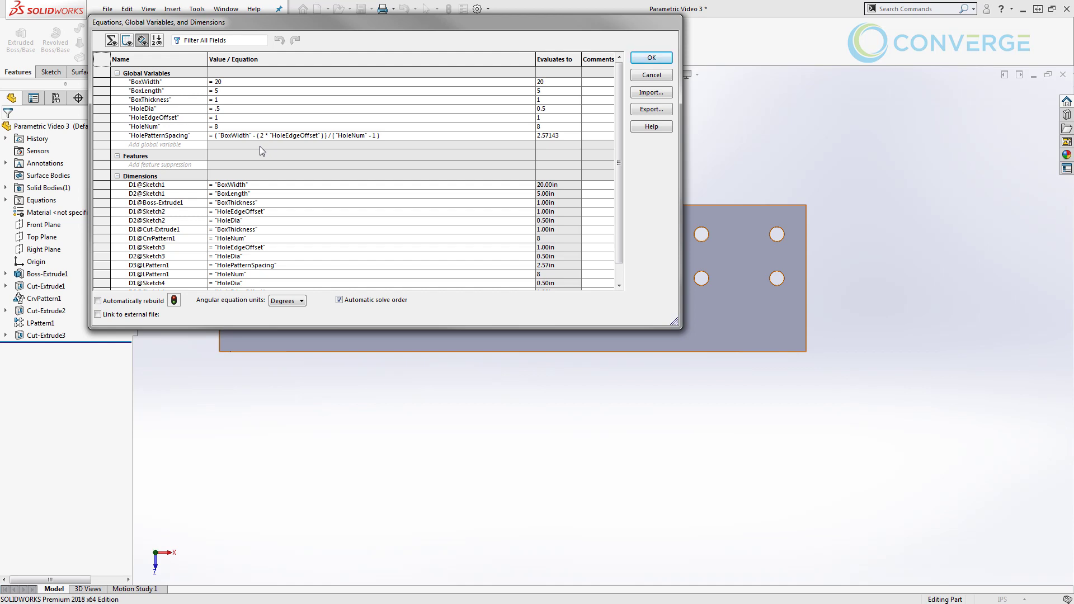
left_click(173, 144)
type("HolePatternCondi")
key("Tab")
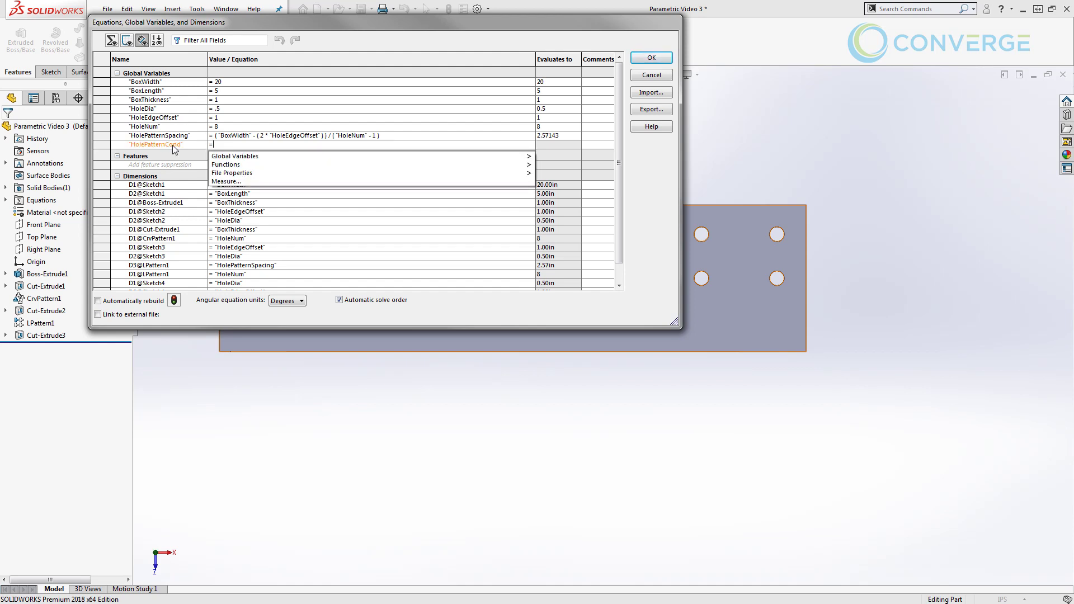
Step: Define HolePatternCond as the conditional equation IIF ( "HoleNum" = 8 , 10 , 6 )
type("if(")
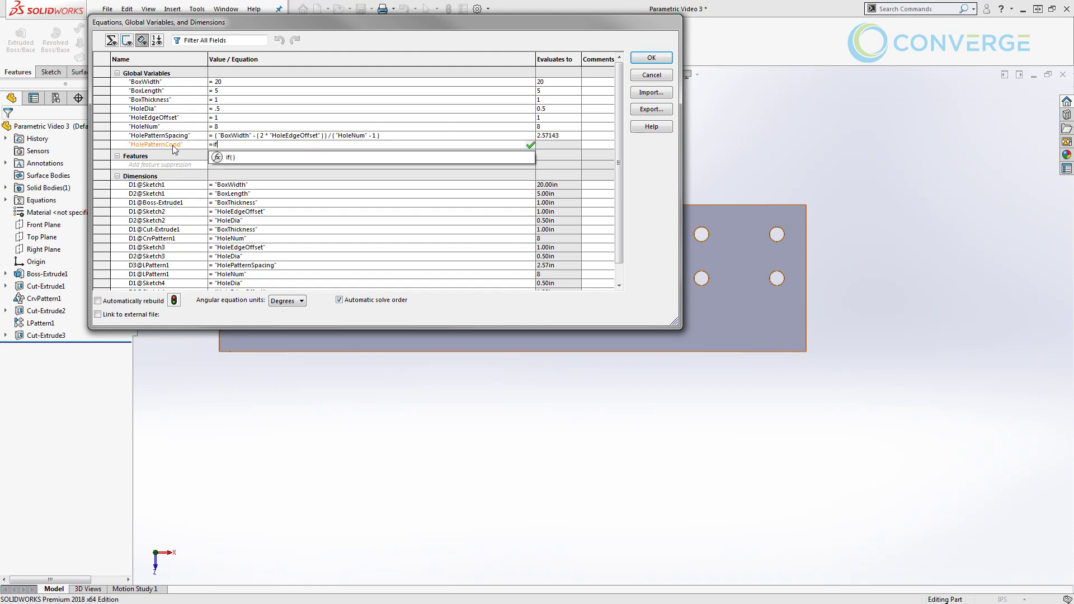
left_click(217, 157)
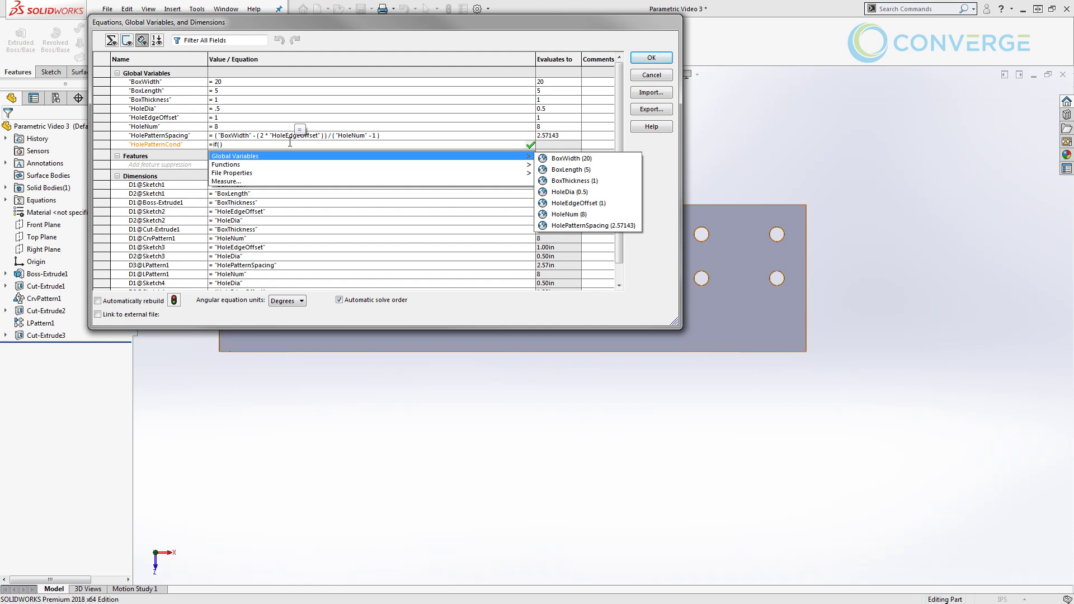
left_click(236, 144)
mouse_move(491, 159)
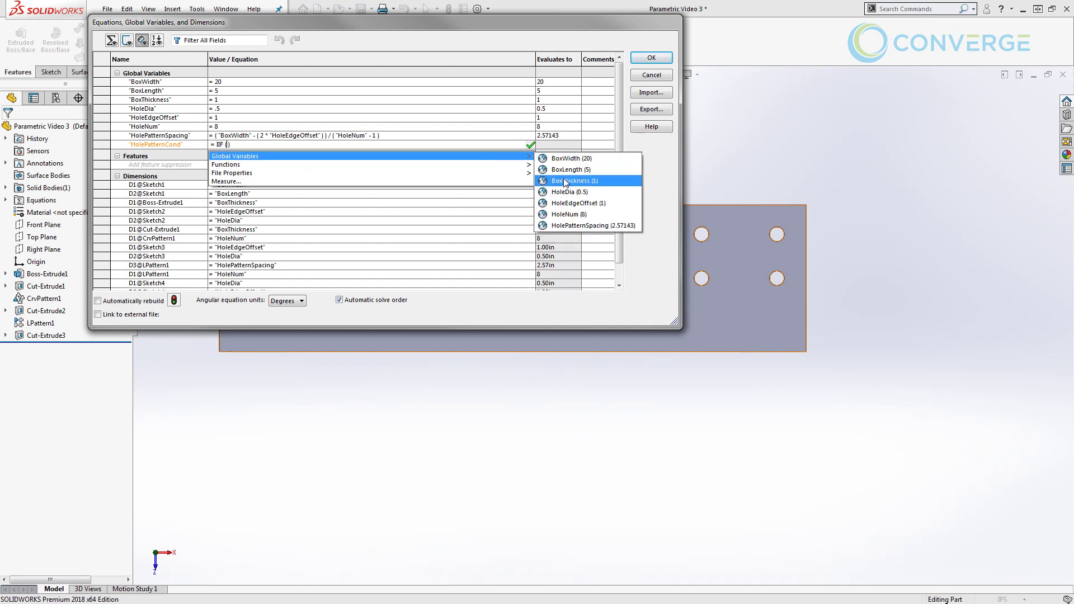
left_click(578, 215)
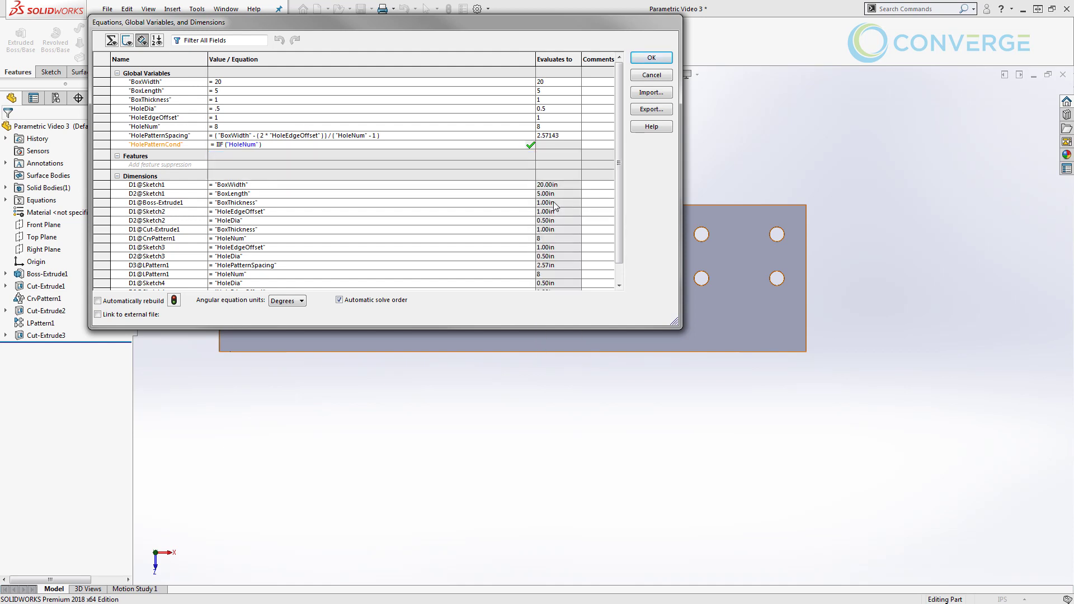
type("= 8")
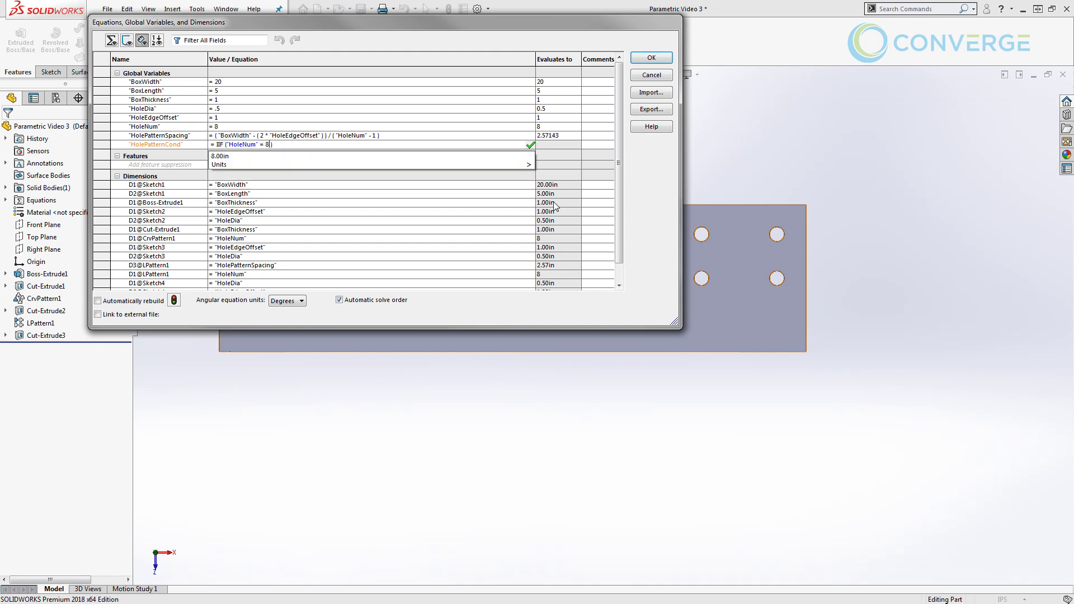
type(",")
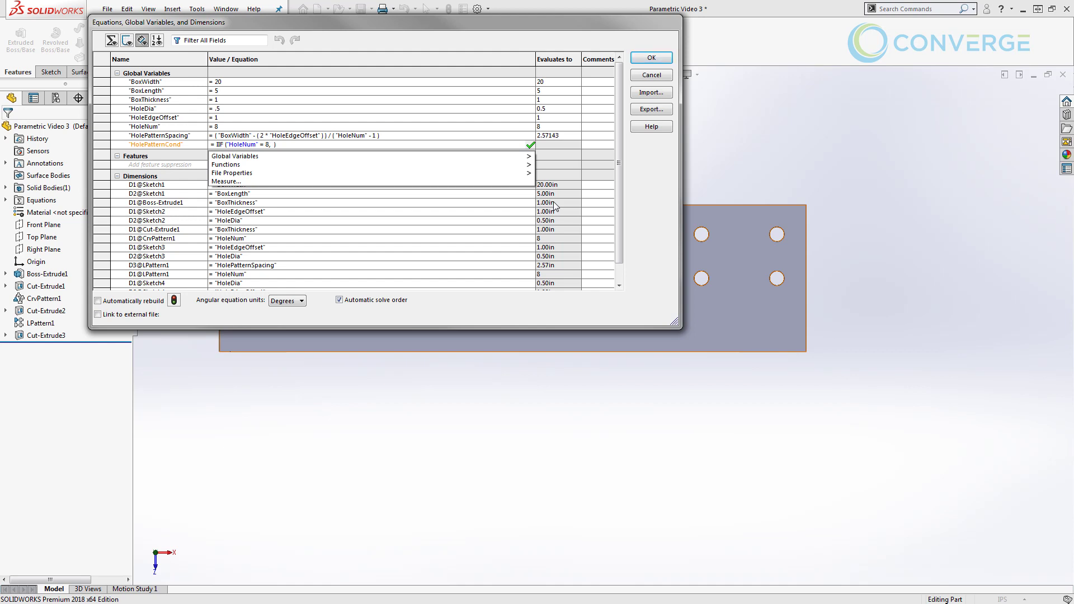
type(" 10")
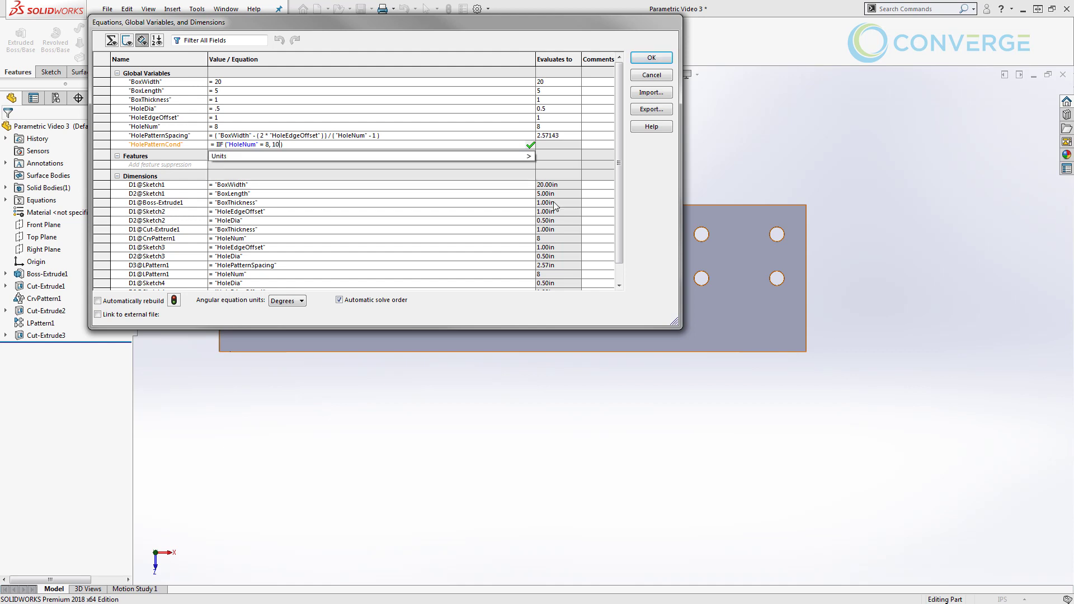
type(",")
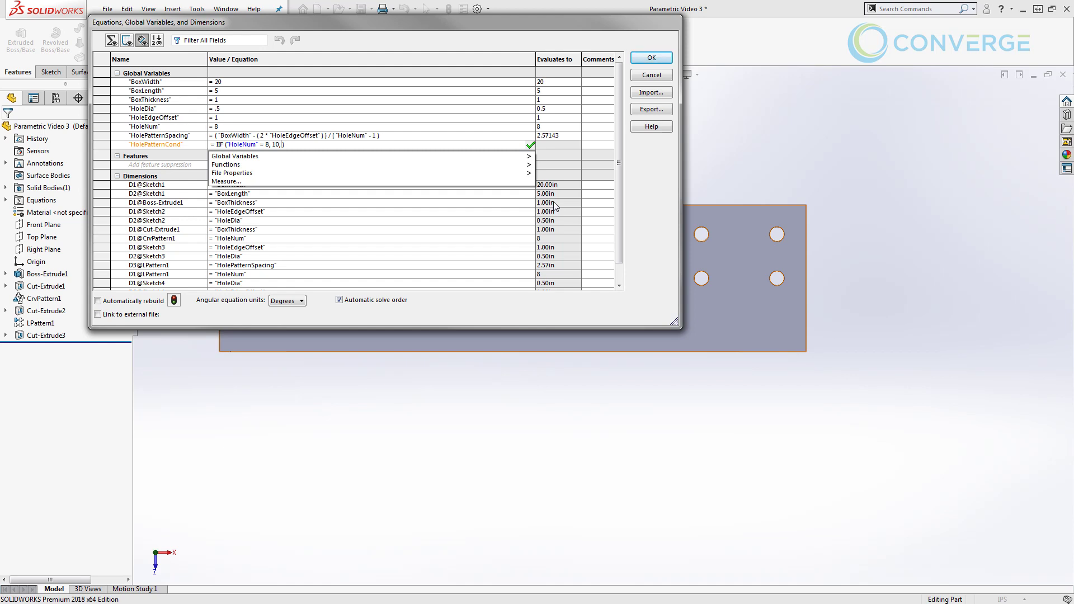
type("6")
key("Return")
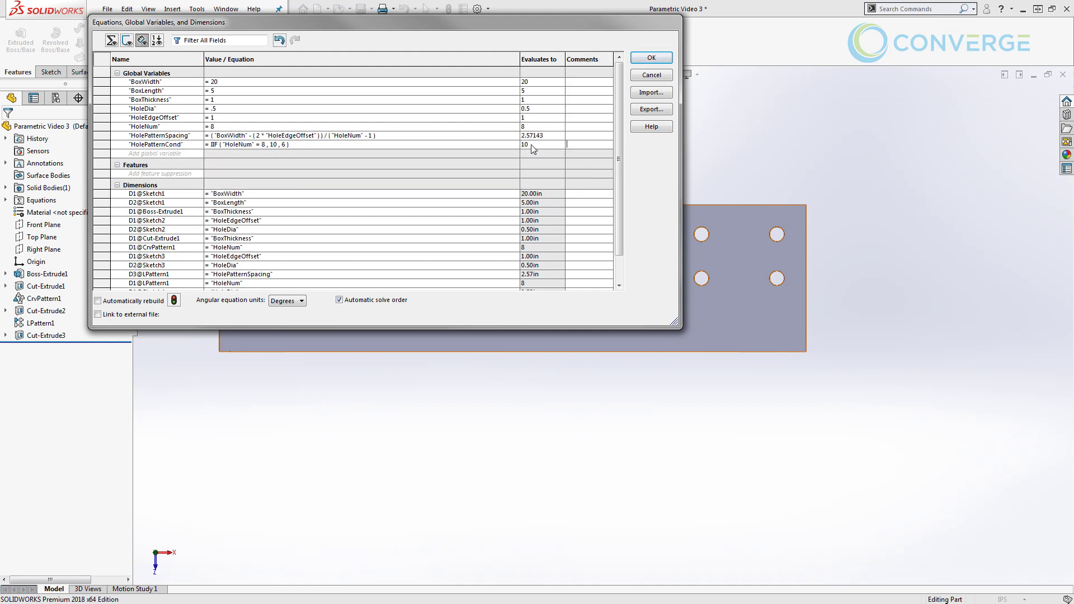
Step: Set the global variable HoleNum to 7 and widen the equations window and its value column
left_click(238, 126)
key("BackSpace")
type("7")
key("Tab")
left_click_drag(681, 146, 1002, 143)
left_click_drag(786, 58, 814, 59)
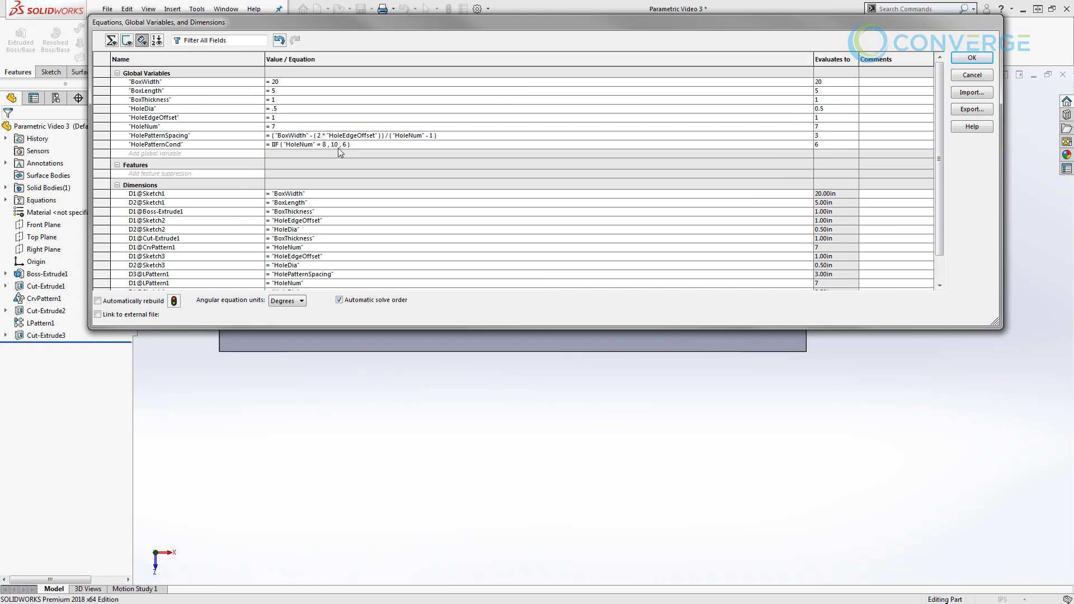
Step: Clear all arguments inside the IIF parentheses of the HolePatternCond equation
left_click(340, 144)
left_click_drag(347, 144, 287, 145)
key("BackSpace")
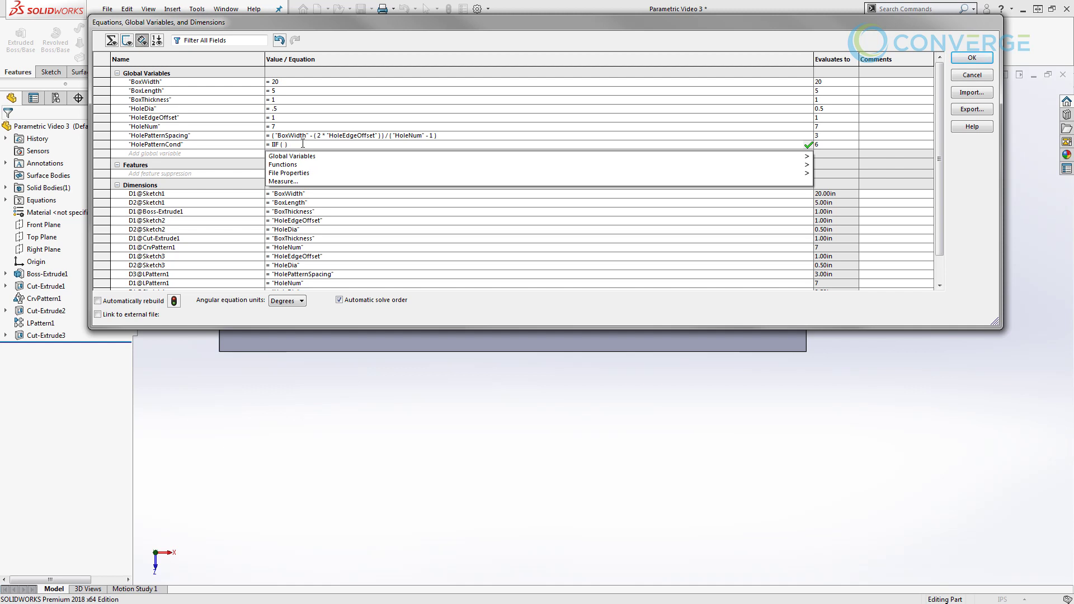
mouse_move(304, 165)
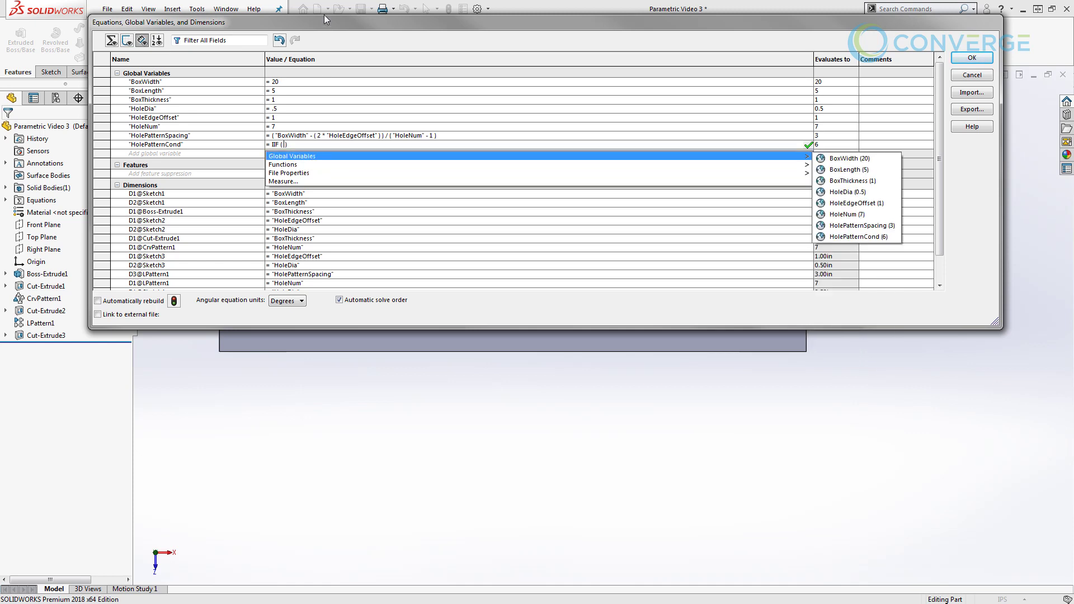
left_click(284, 146)
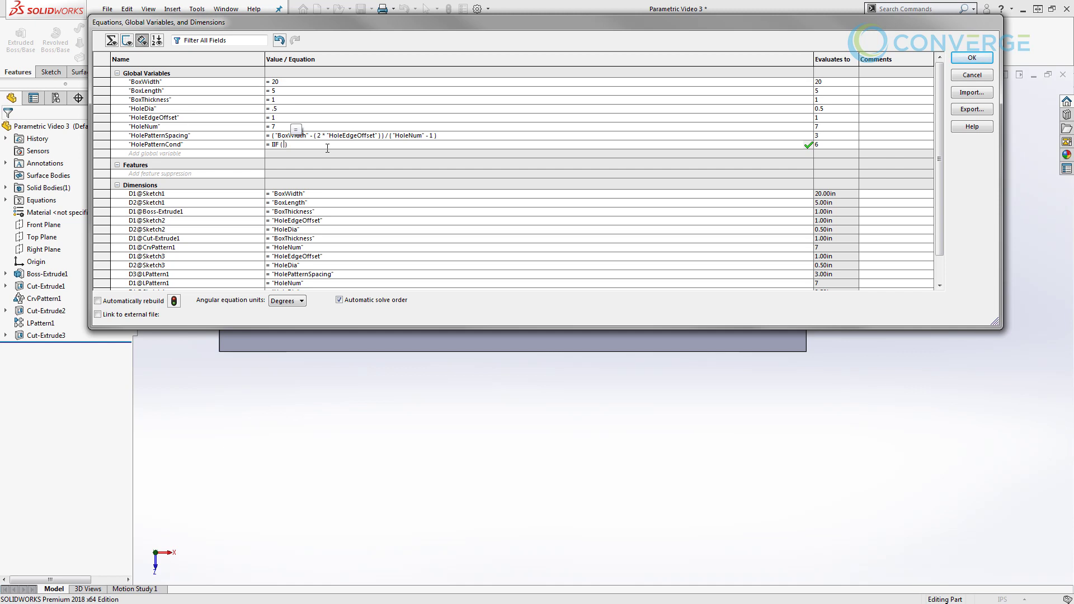
left_click(284, 144)
mouse_move(695, 179)
mouse_move(750, 156)
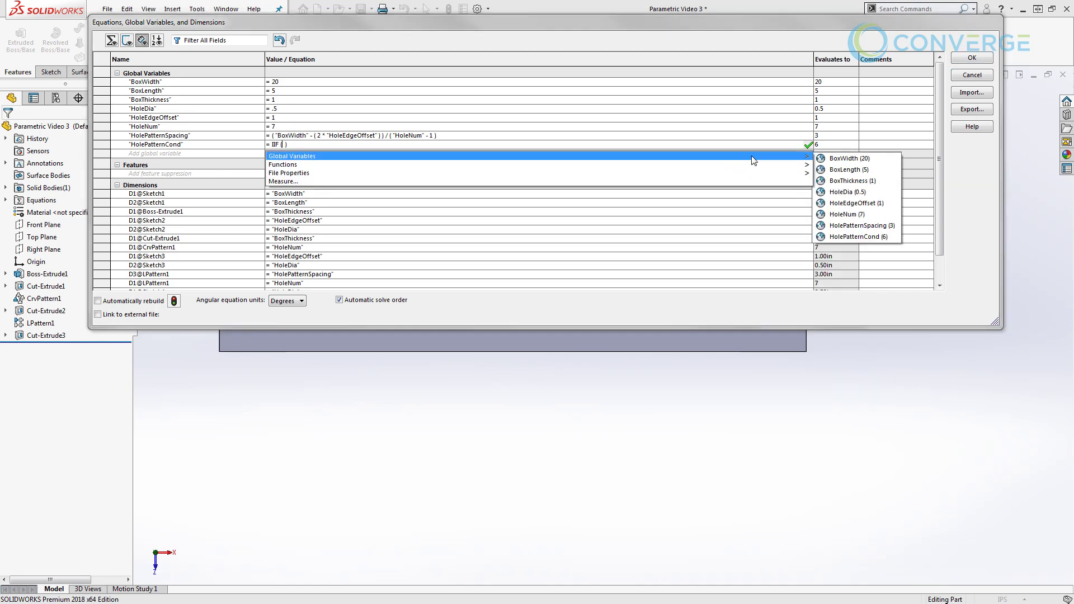
Step: Complete HolePatternCond as IIF ( "BoxWidth" > 10 , 8 , 5 ), using the existing BoxWidth global variable
left_click(836, 159)
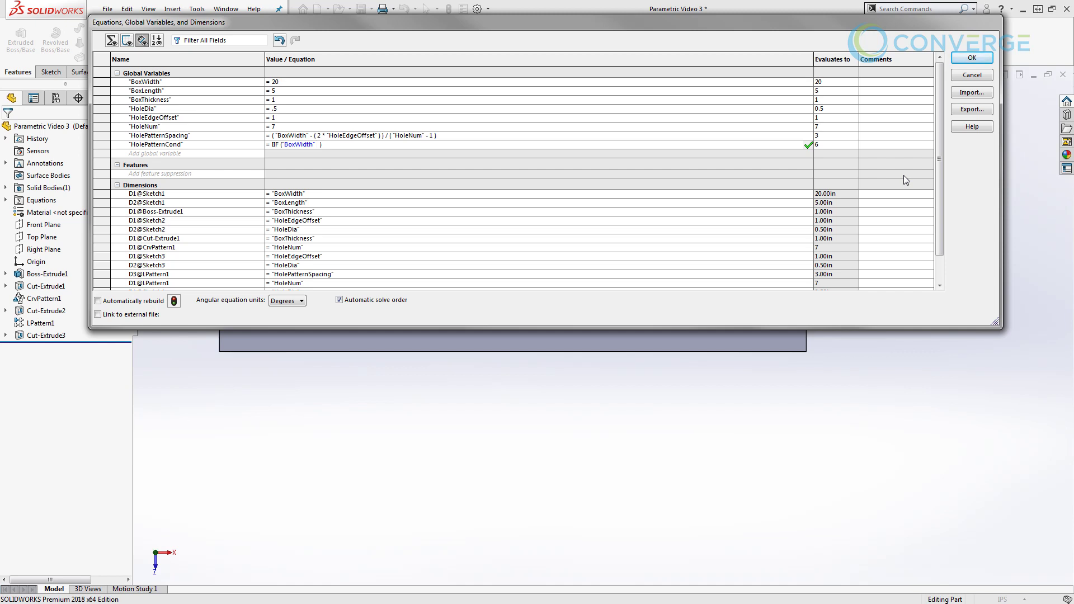
type("10")
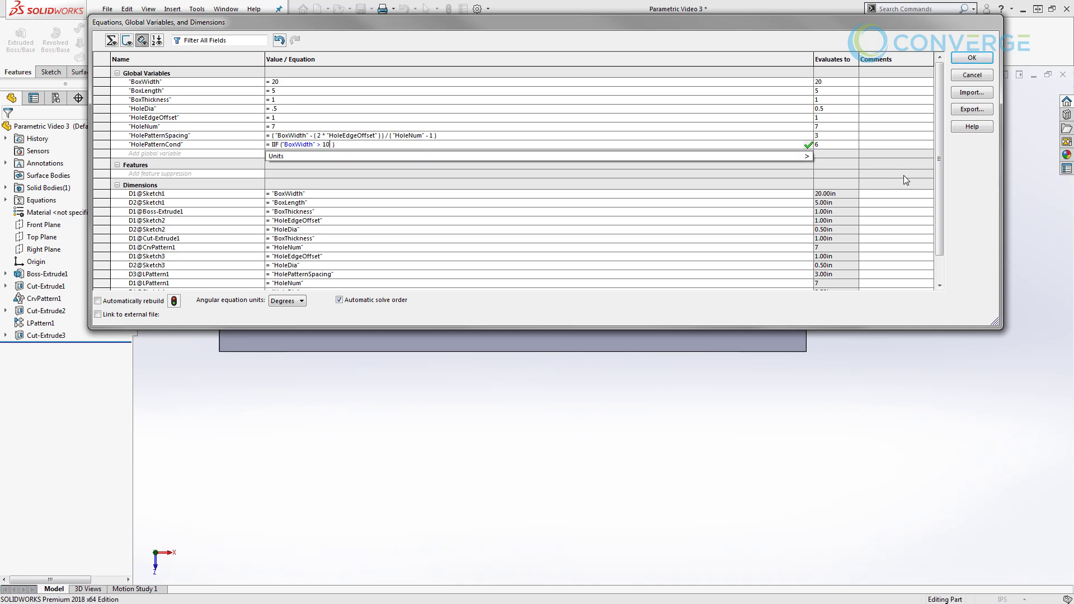
type(", ")
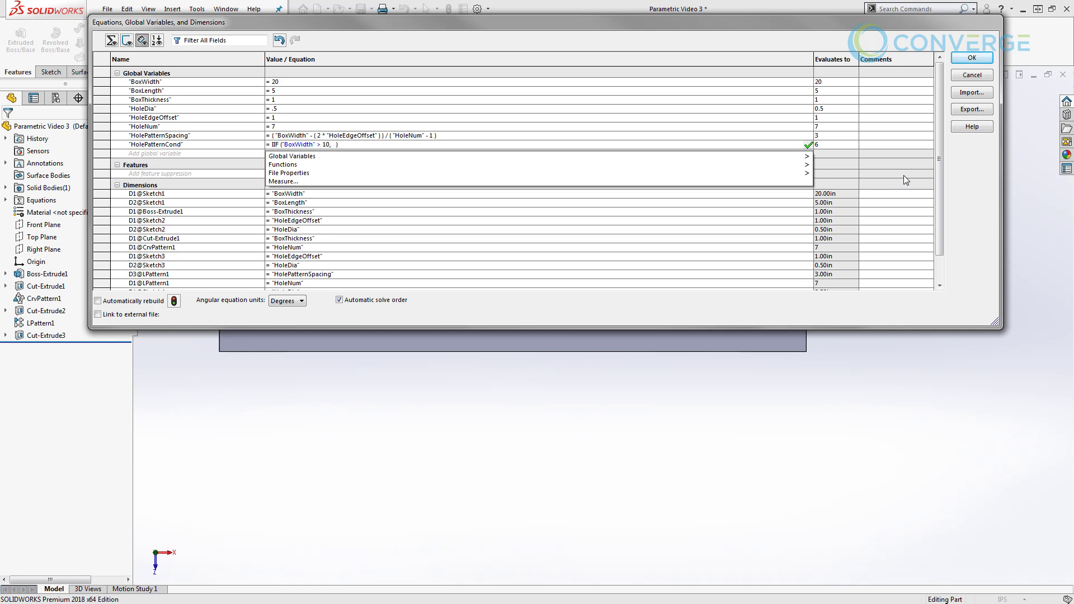
type("8")
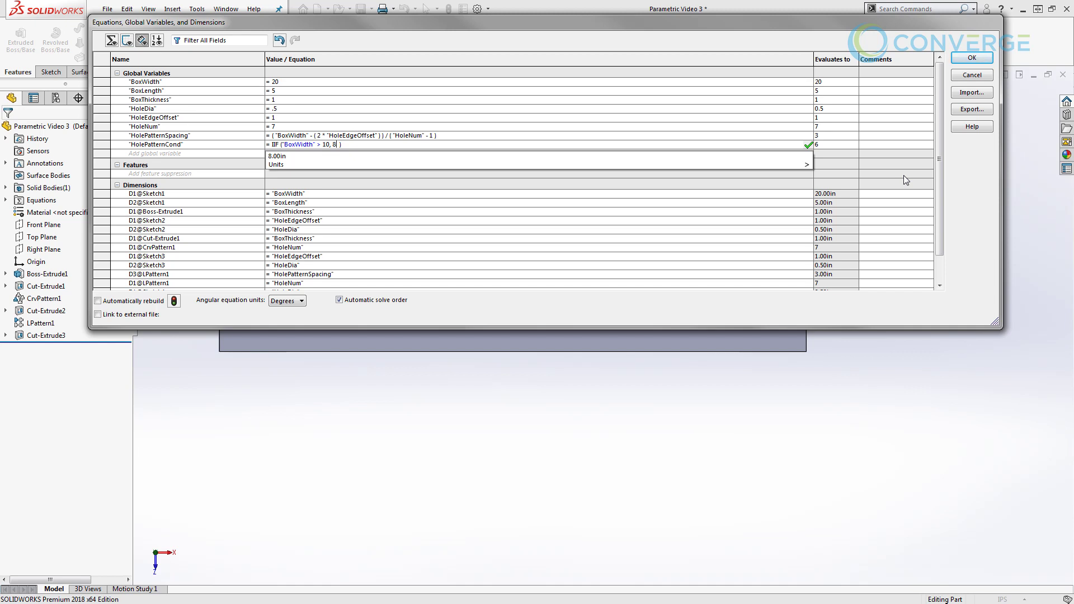
type(",")
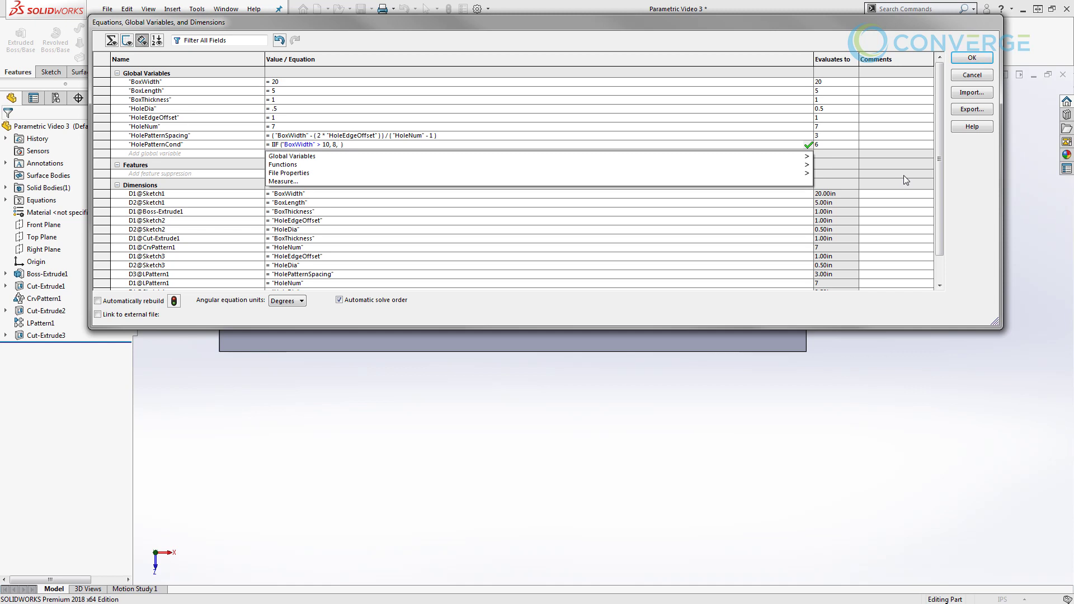
type(" 5")
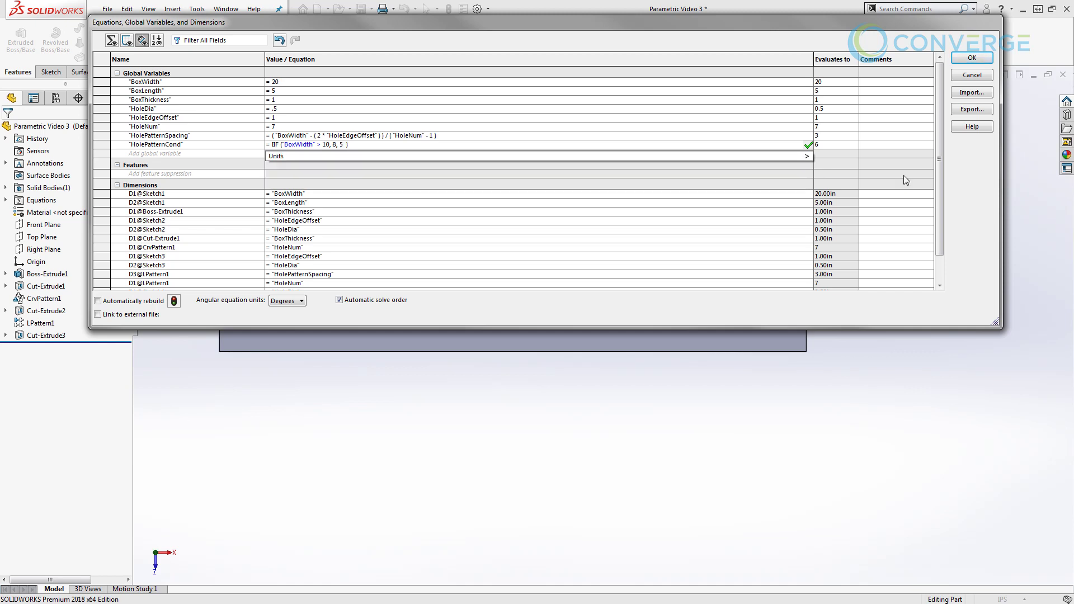
key("Tab")
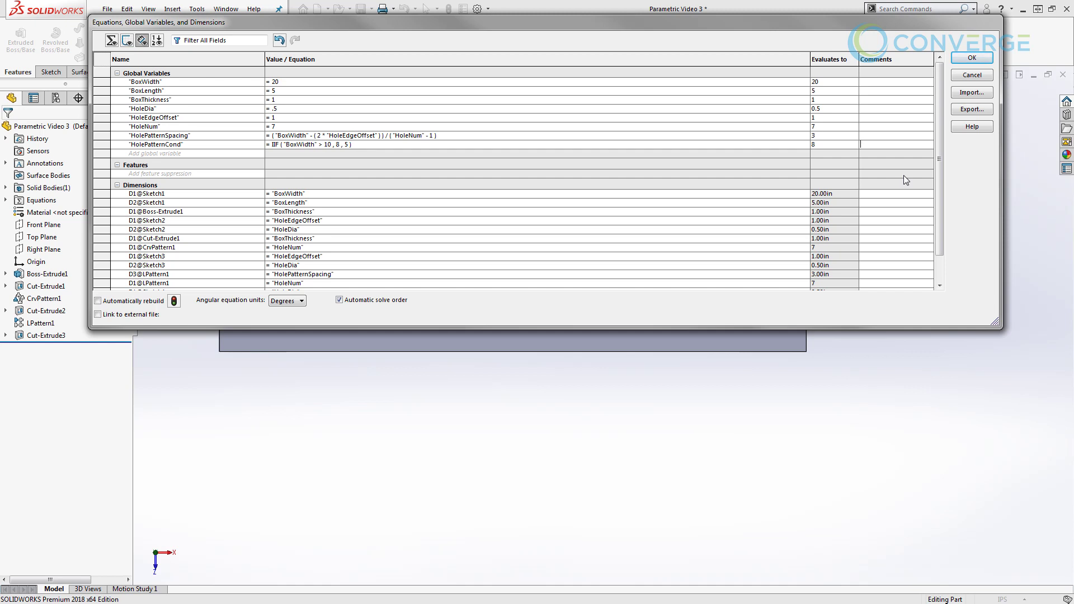
Step: Set the global variable BoxWidth to 10 to test the conditional equation
left_click(301, 82)
key("BackSpace")
key("BackSpace")
type("10")
key("Tab")
Step: Set the global variable BoxWidth to 11 to test the other branch of the condition
left_click(286, 82)
key("BackSpace")
type("1")
key("Tab")
Step: Insert the nested conditional if("BoxWidth" < 20, 8, 12) after the first condition in HolePatternCond and apply the equation
key("Tab")
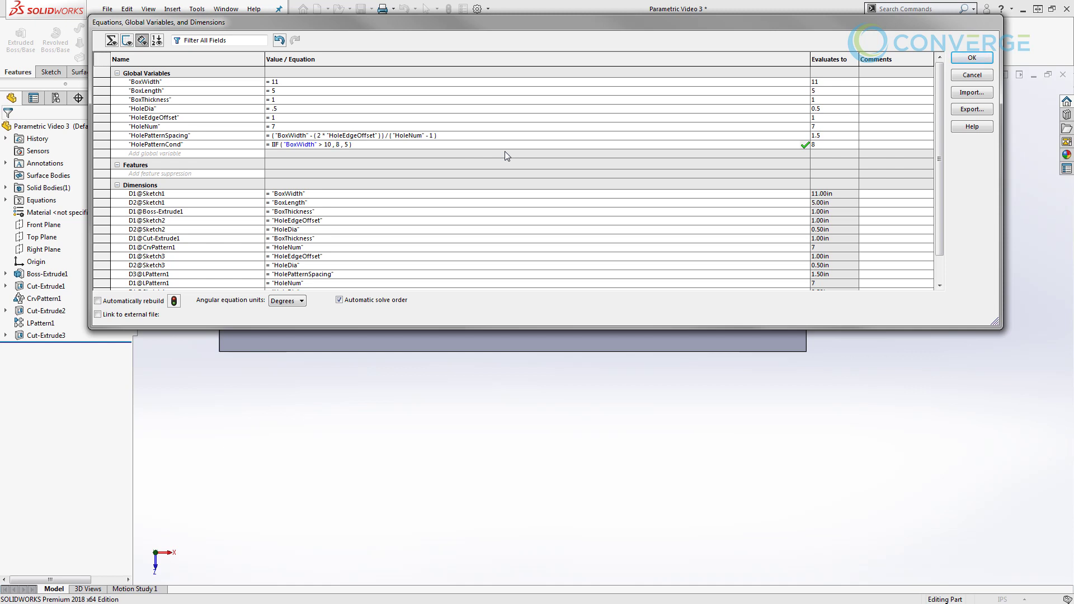
type("if")
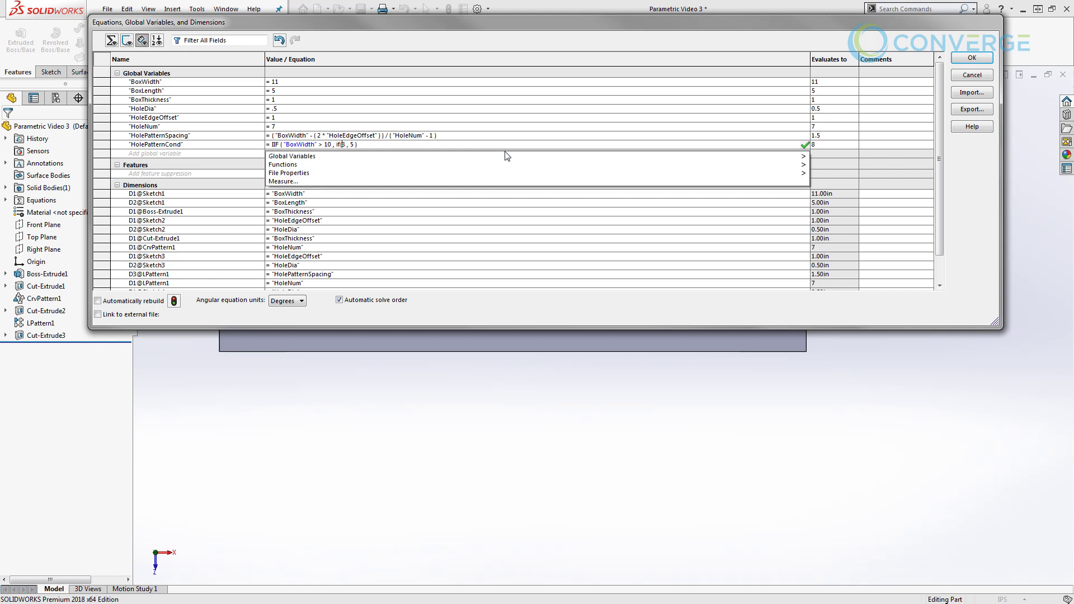
type("(\"Box")
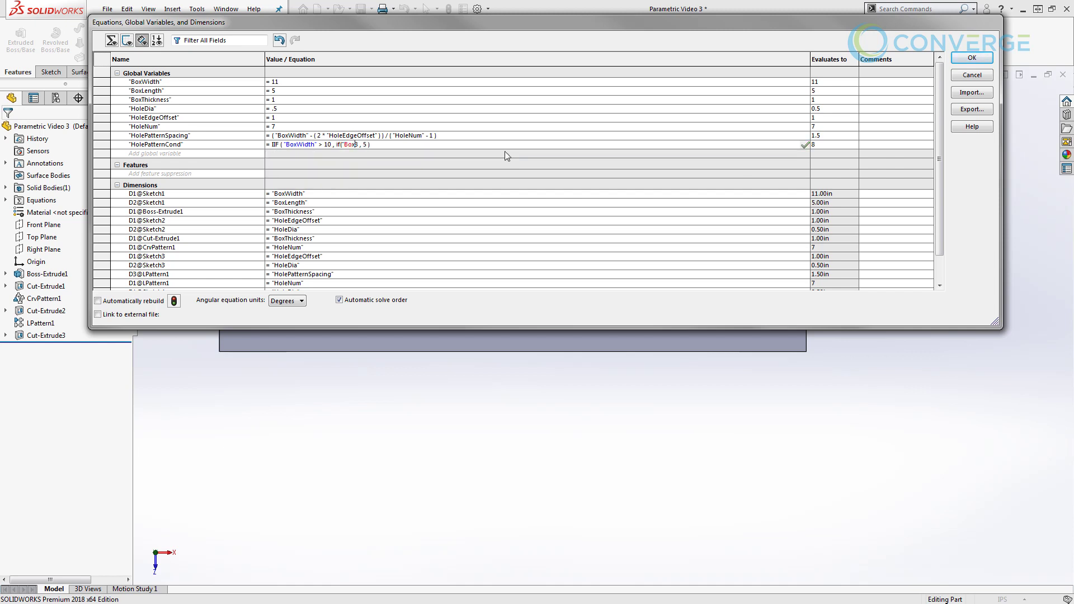
type("Width\" < 20")
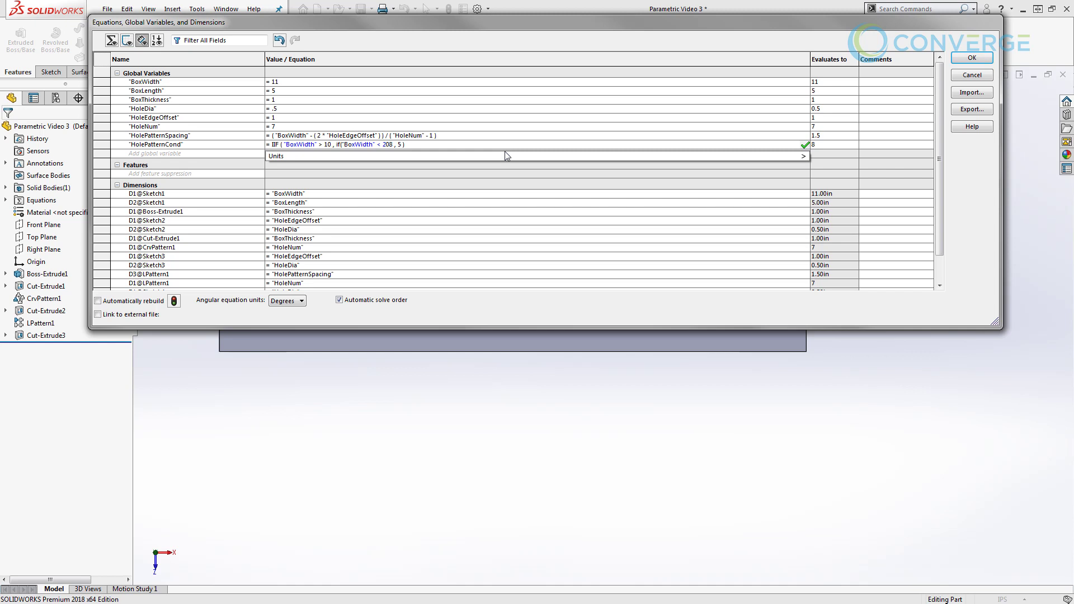
type(",")
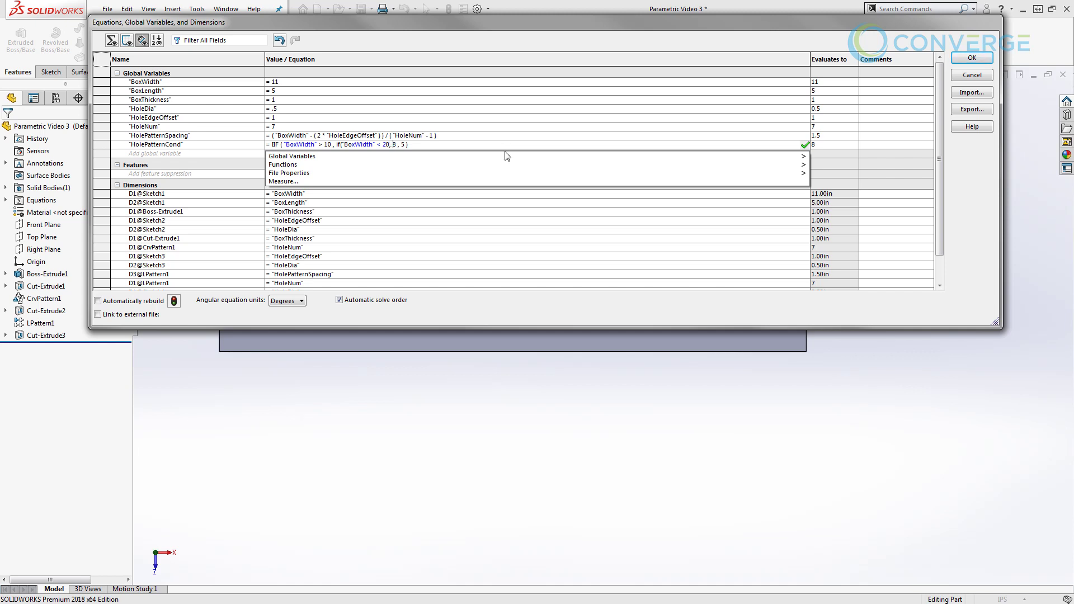
type("8")
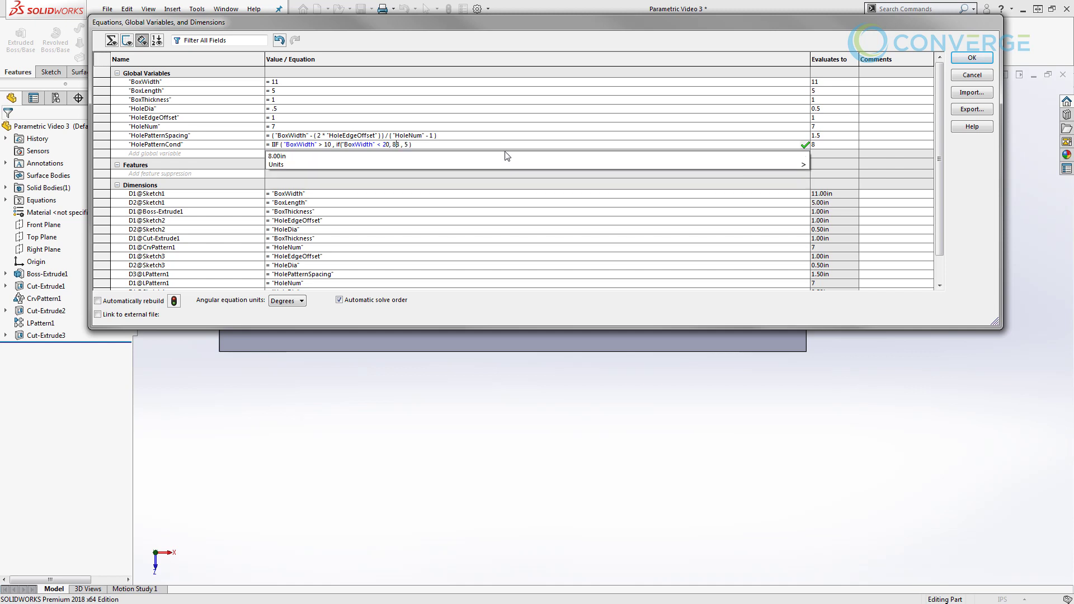
type(",")
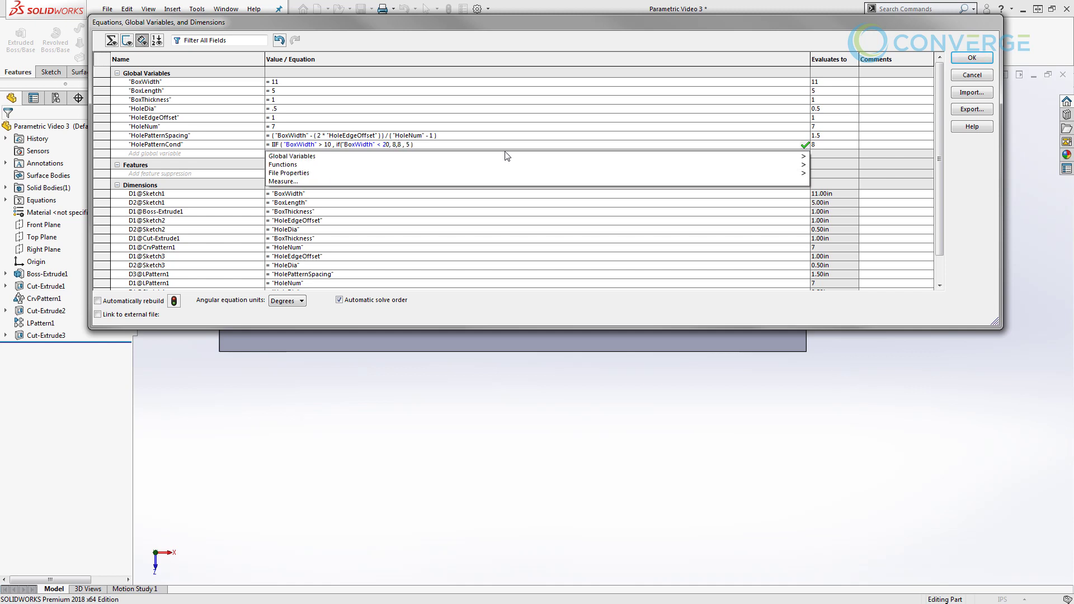
type(" 12")
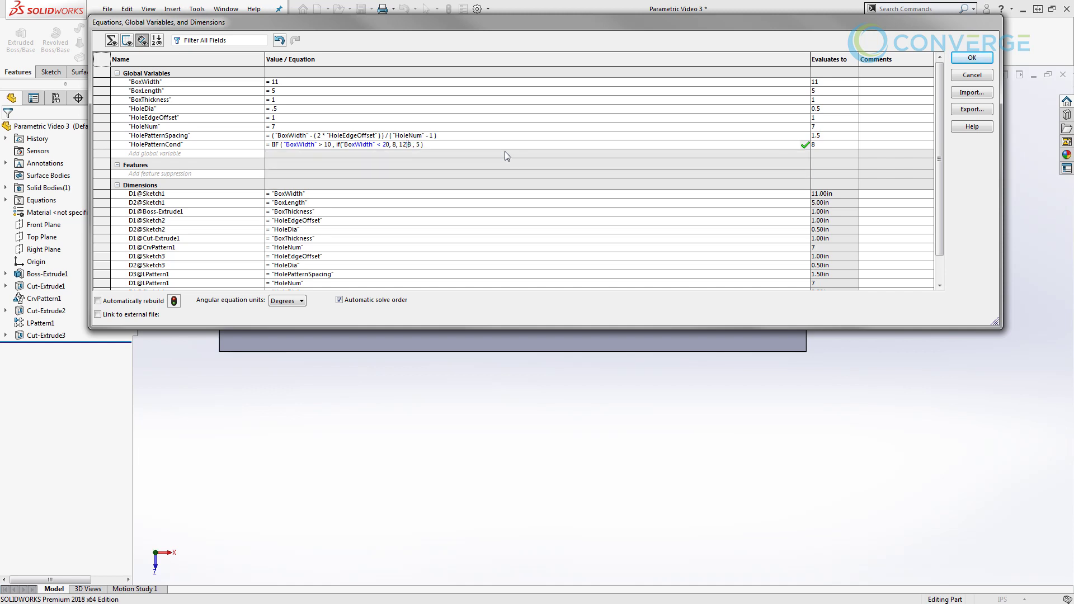
type("),")
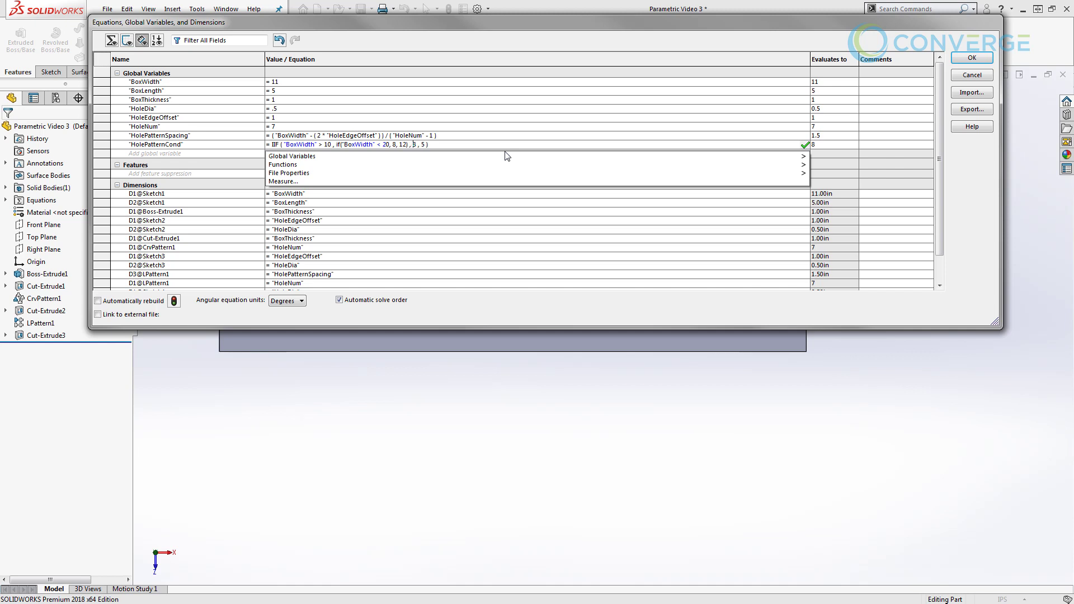
mouse_move(474, 155)
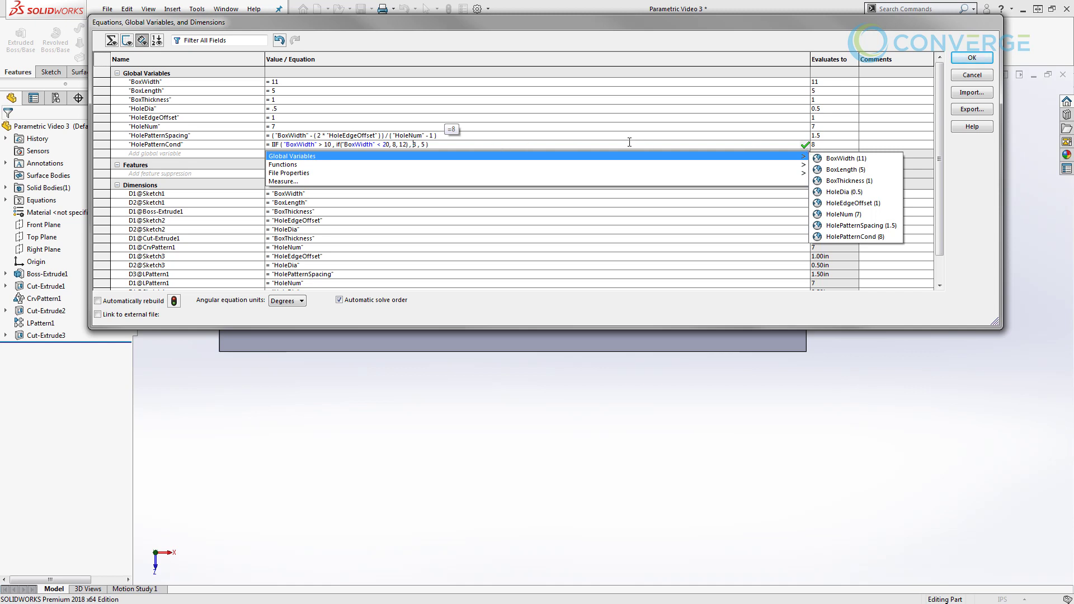
left_click(804, 146)
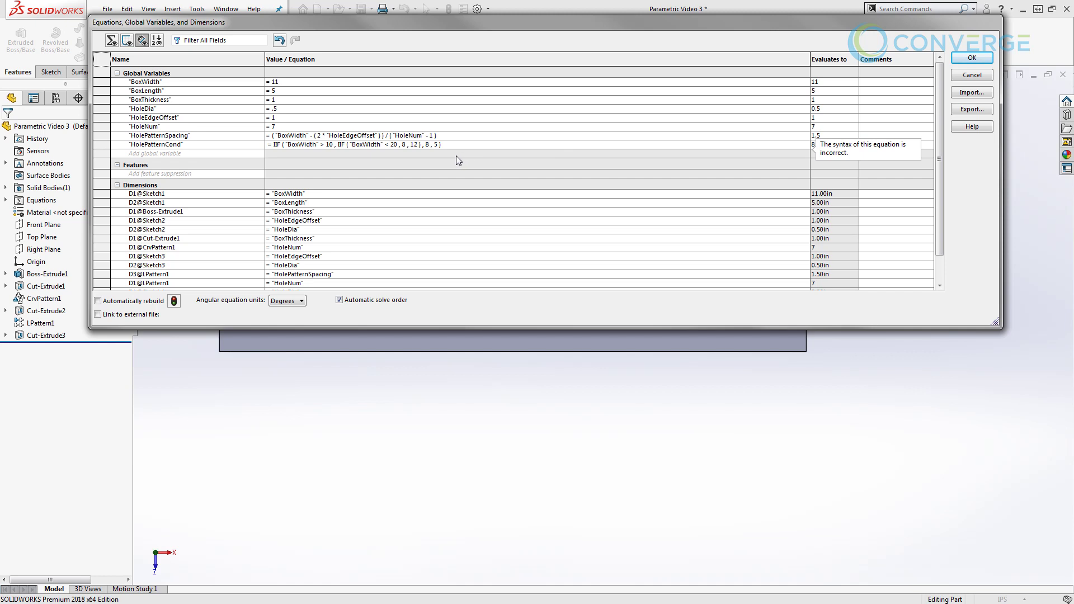
Step: Delete the surplus 8 after the nested IIF so HolePatternCond reads IIF ( "BoxWidth" > 10 , IIF ( "BoxWidth" < 20 , 8 , 12 ) , 5 )
left_click(426, 144)
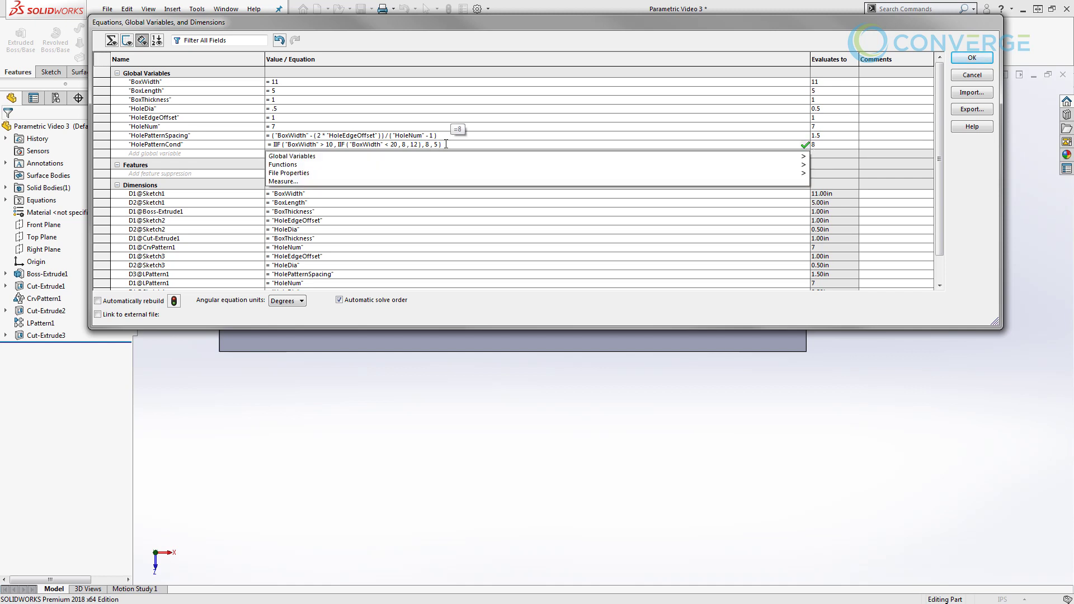
key("Delete")
key("Delete")
key("Delete")
key("Delete")
left_click(805, 146)
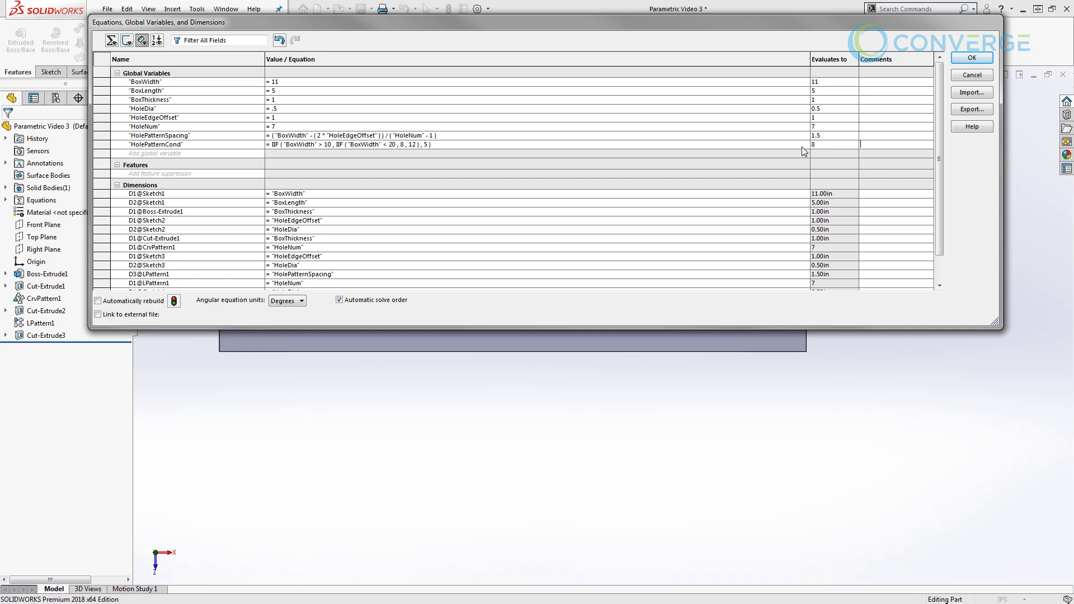
Step: Examine the outer BoxWidth condition and the nested IIF within the HolePatternCond equation
left_click(287, 145)
left_click_drag(282, 144, 331, 144)
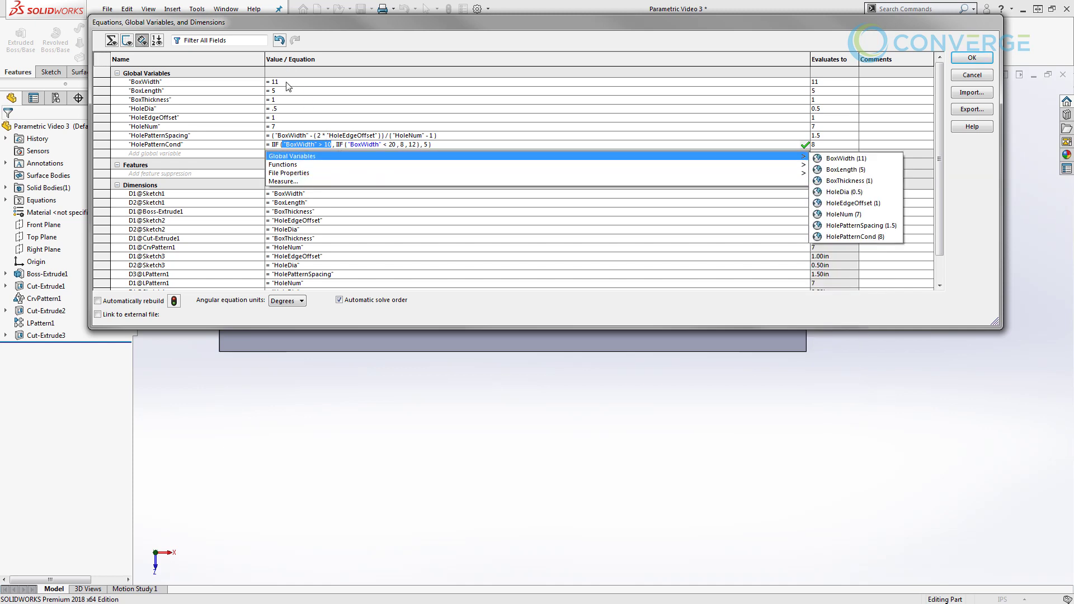
left_click(339, 145)
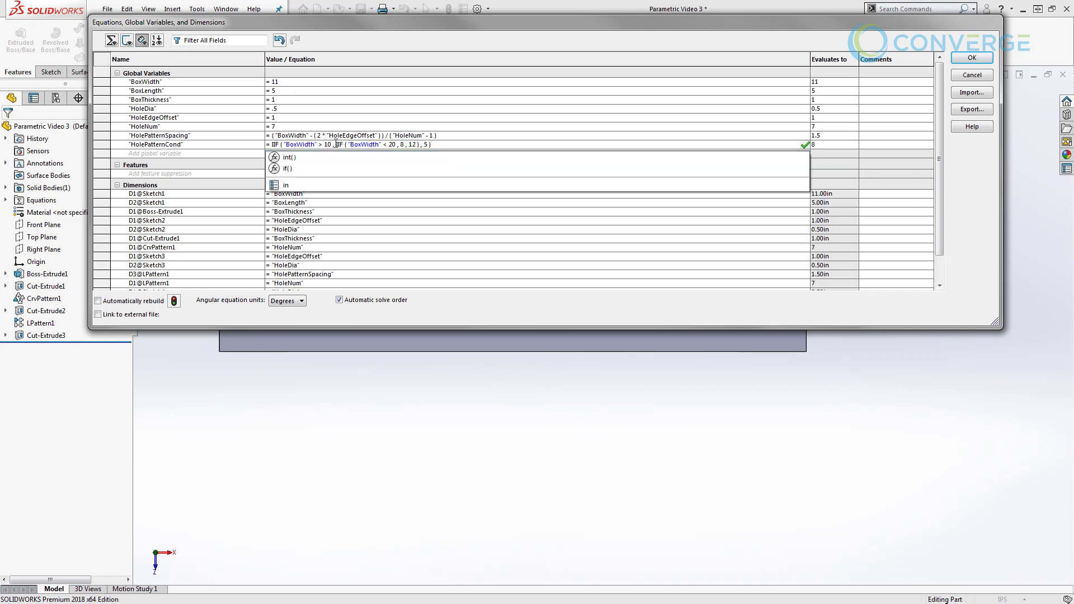
left_click_drag(335, 144, 422, 146)
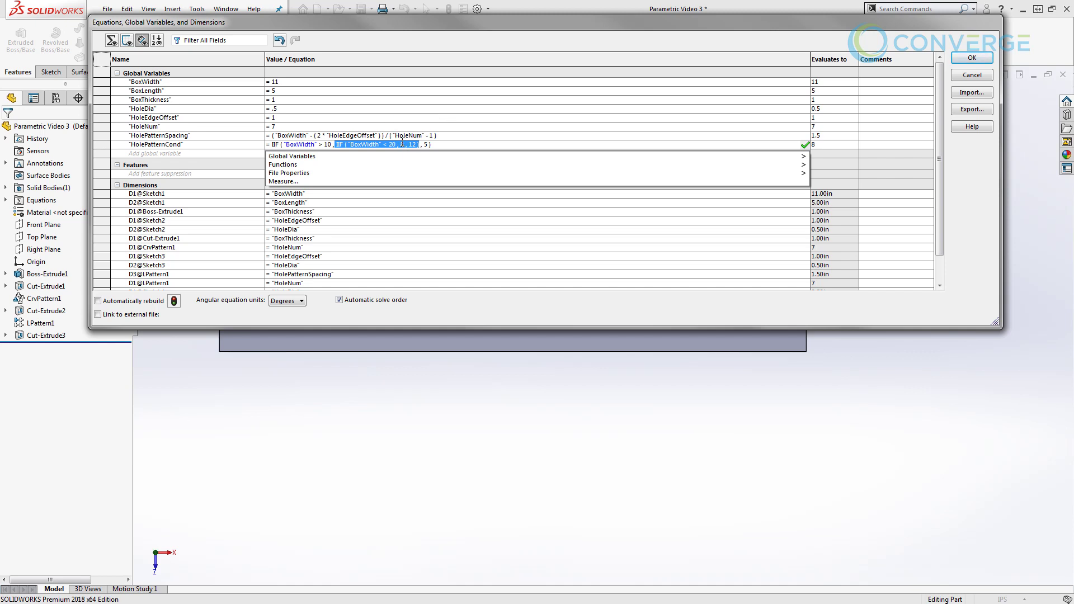
mouse_move(598, 159)
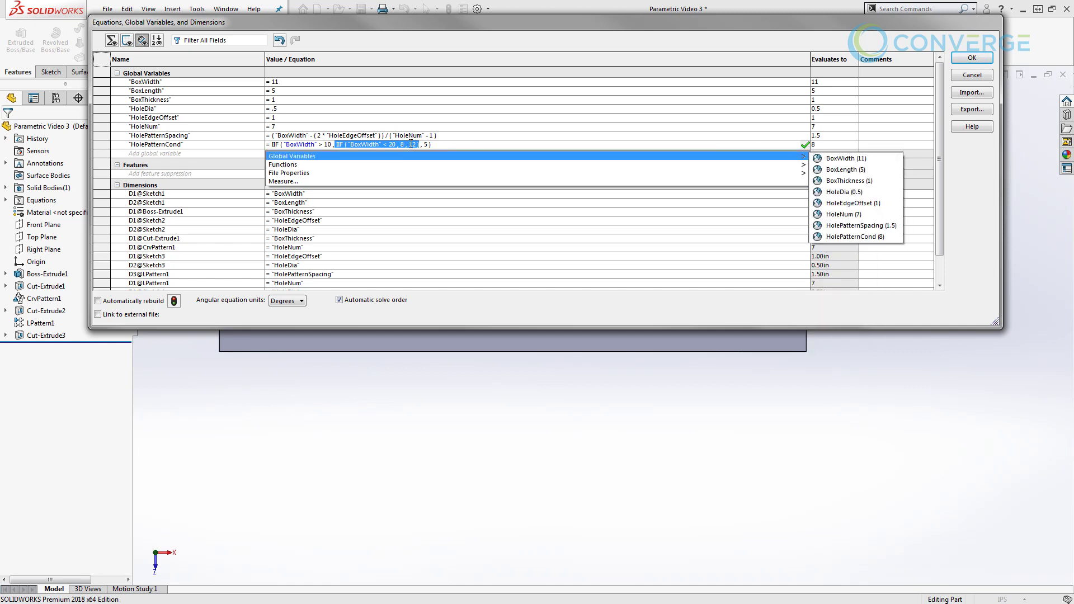
key("Escape")
key("Escape")
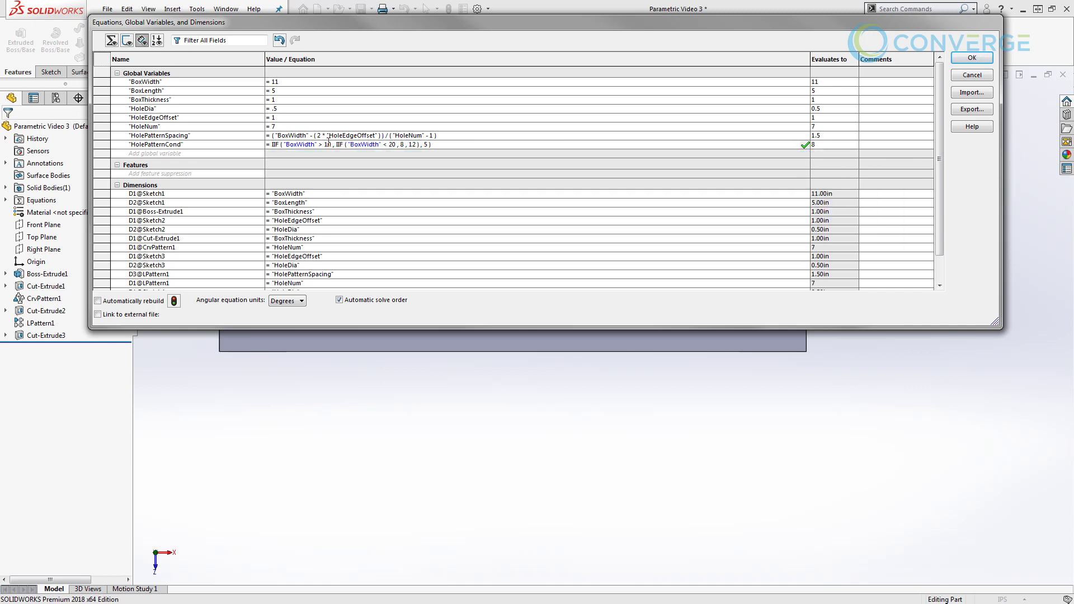
Step: Set the global variable BoxWidth to 10 to test the nested conditional equation
left_click(292, 83)
key("BackSpace")
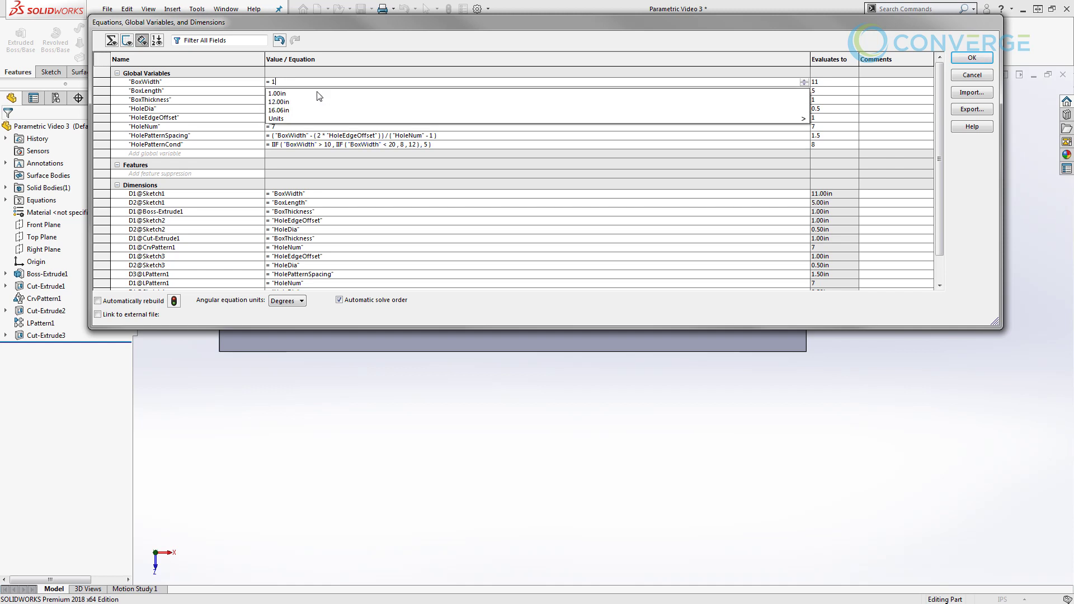
type("0")
key("Return")
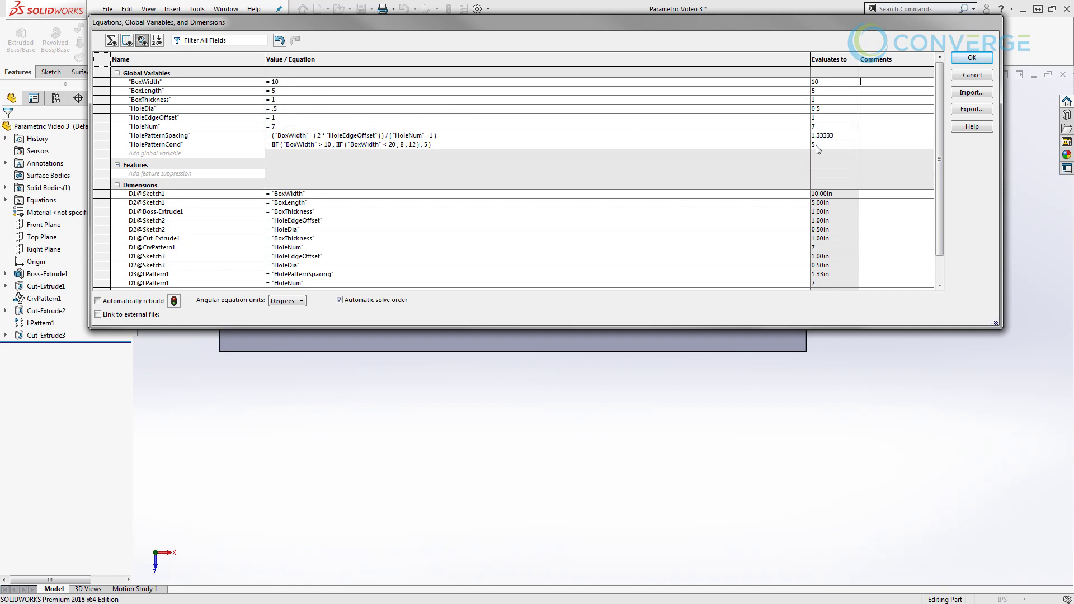
Step: Set the global variable BoxWidth to 20 to test the nested condition's upper limit
left_click(284, 81)
key("BackSpace")
key("BackSpace")
type("20")
key("Return")
Step: Set the global variable BoxWidth to 18 and accept all equation changes
left_click(290, 81)
key("BackSpace")
key("BackSpace")
type("18")
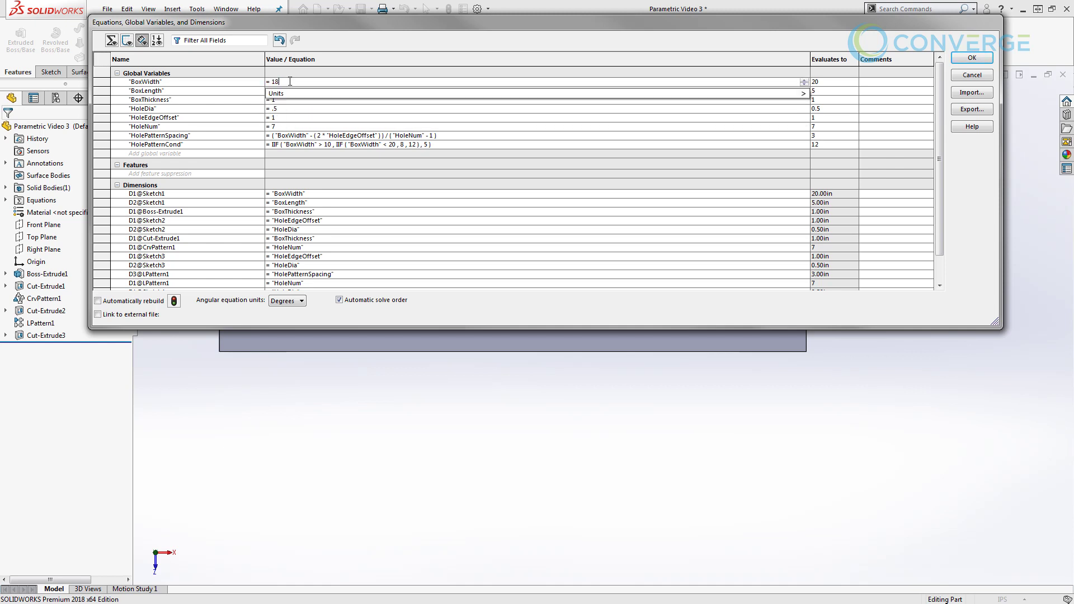
key("Tab")
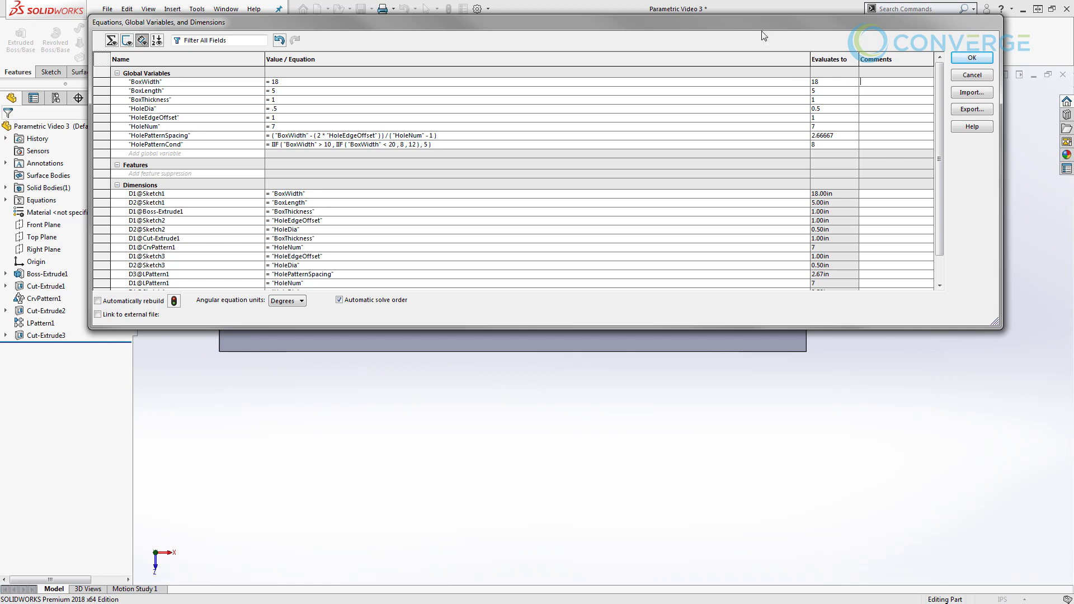
left_click(979, 59)
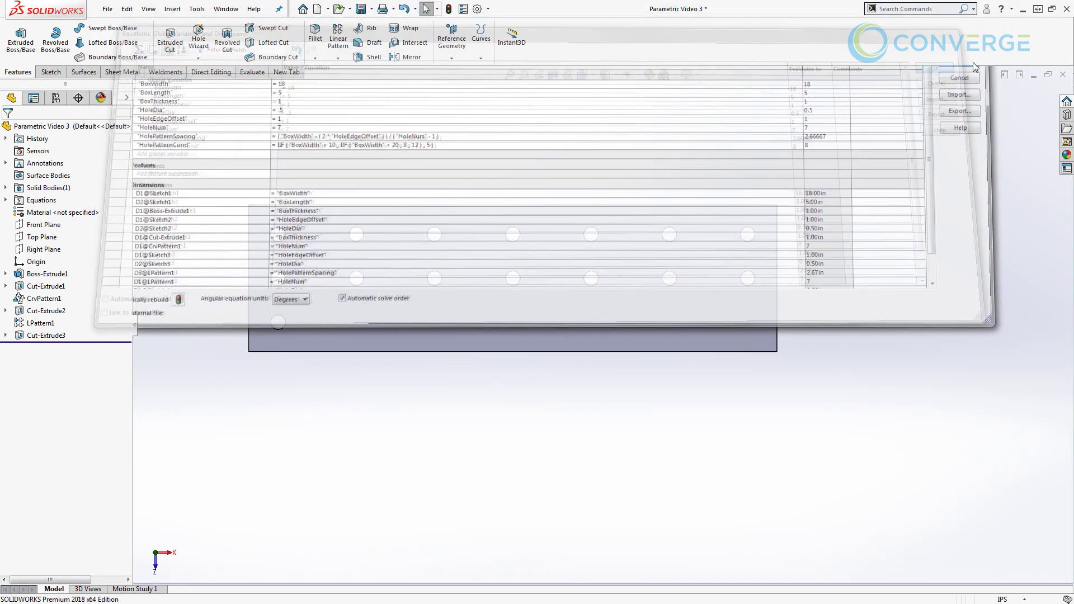
Step: Start a linear pattern of Cut-Extrude3 along the plate's lower long edge
left_click(334, 40)
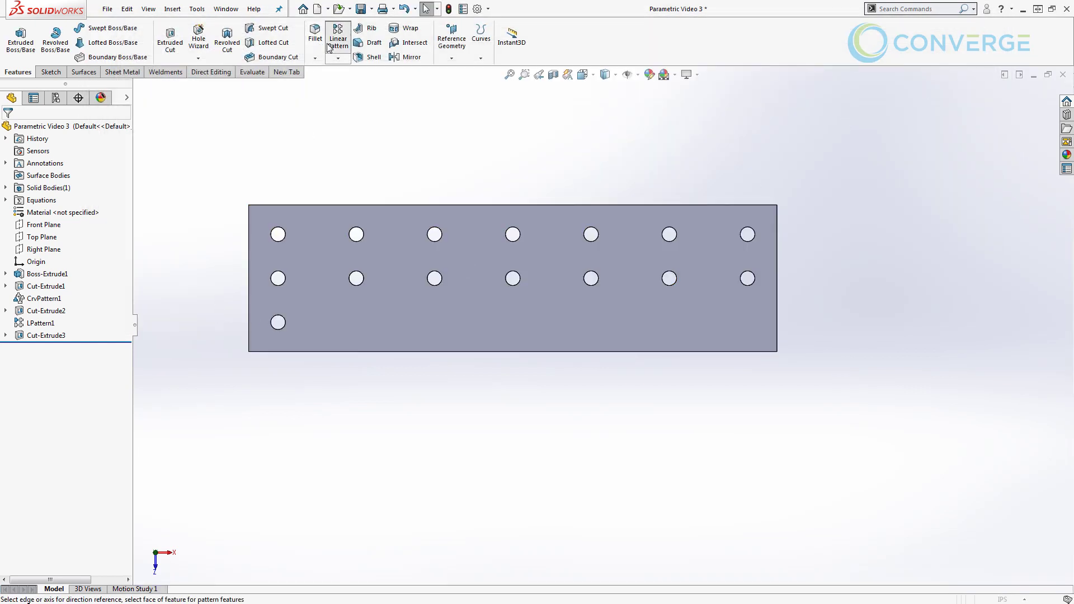
left_click(294, 351)
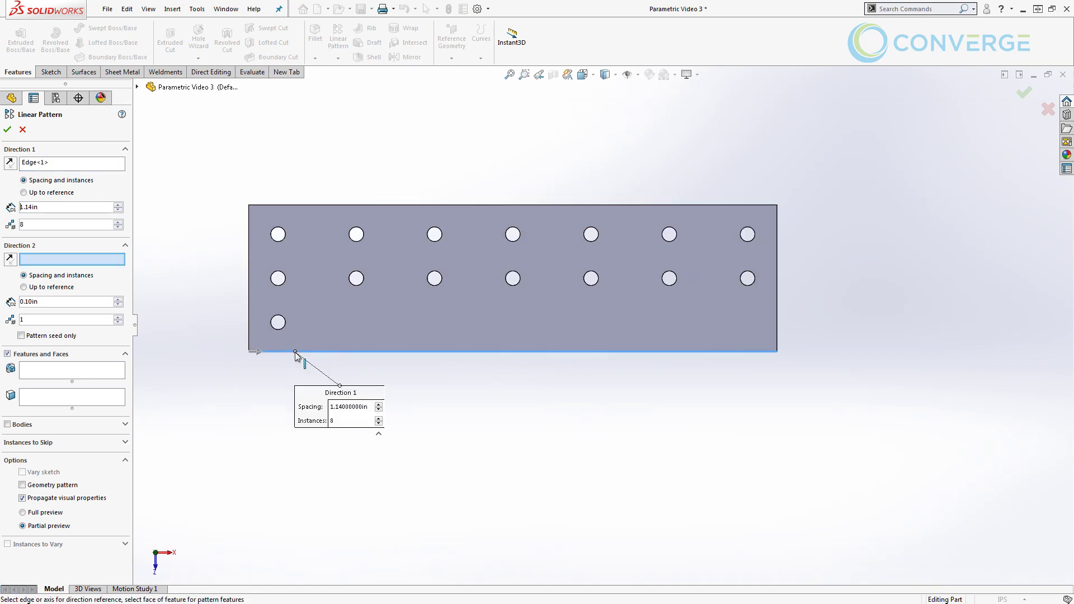
left_click(95, 372)
left_click(137, 87)
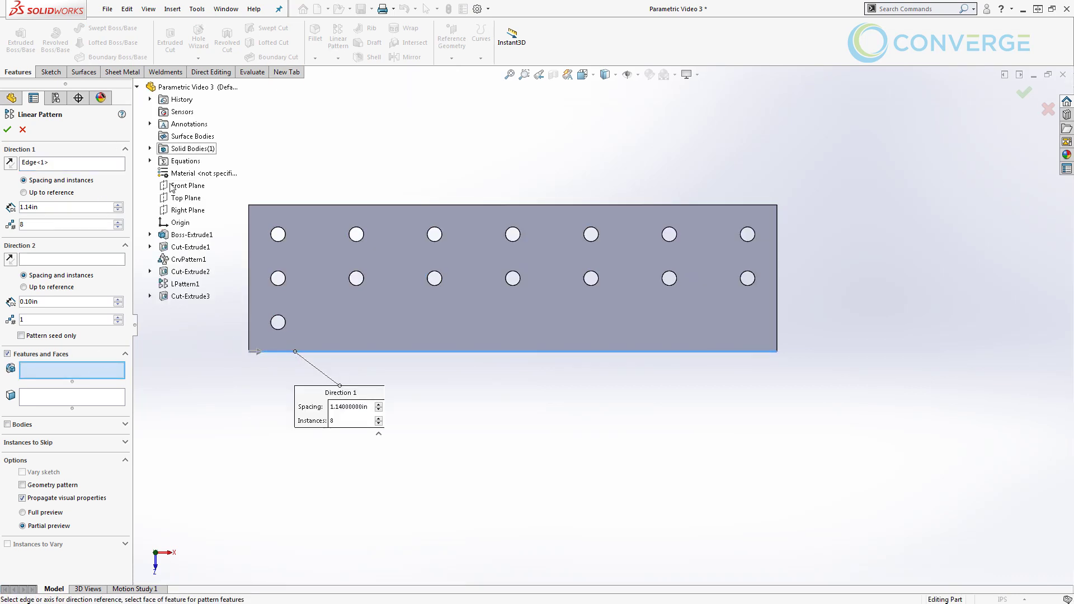
left_click(181, 298)
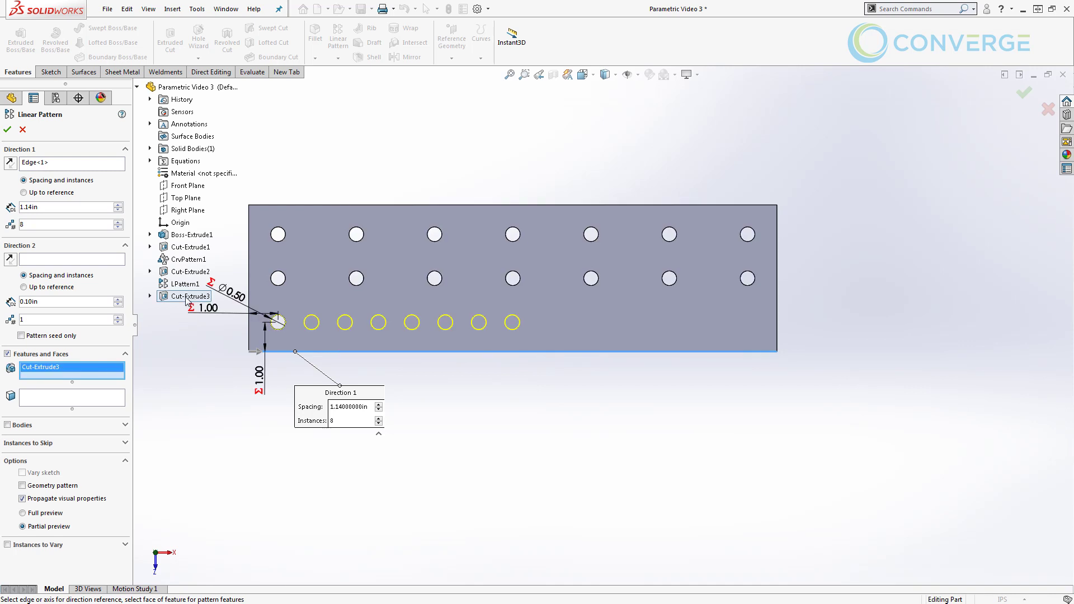
Step: Link the pattern's number of instances in Direction 1 to the global variable HolePatternCond
left_click(45, 207)
key("Tab")
type("=")
mouse_move(45, 236)
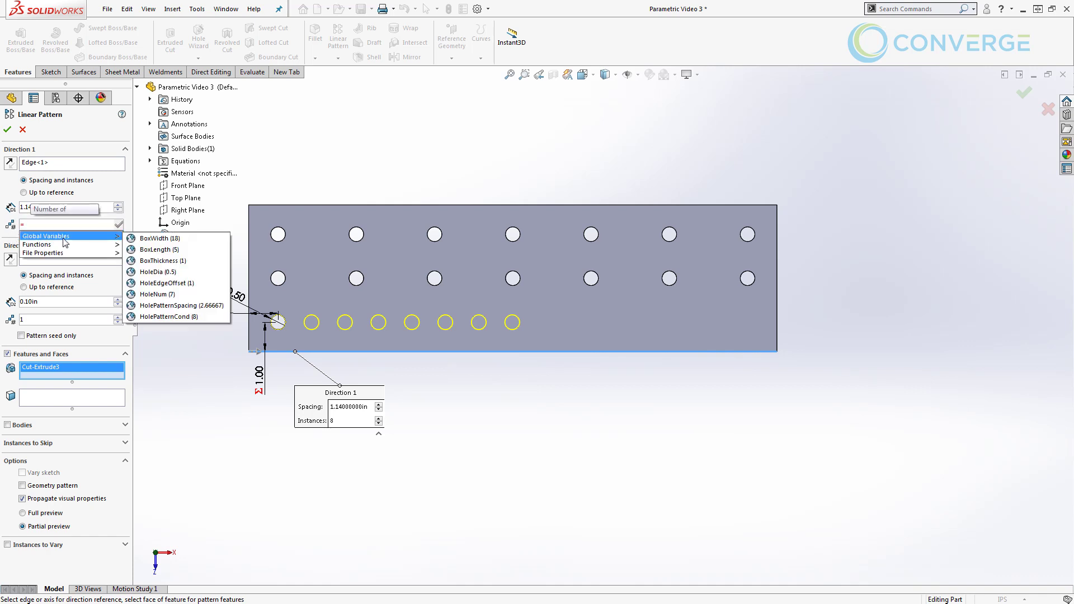
left_click(175, 317)
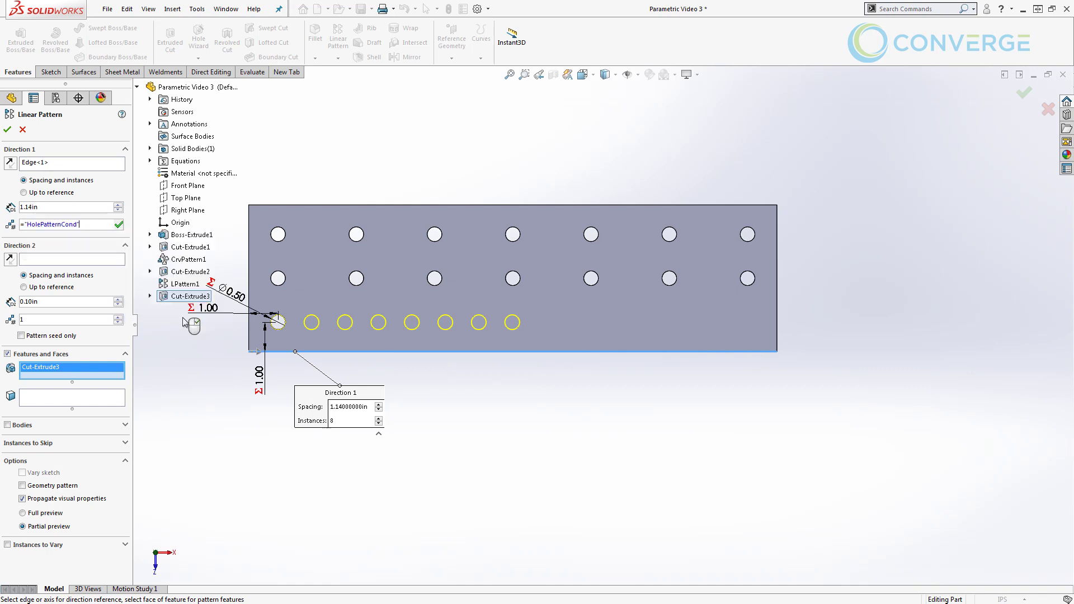
left_click(119, 224)
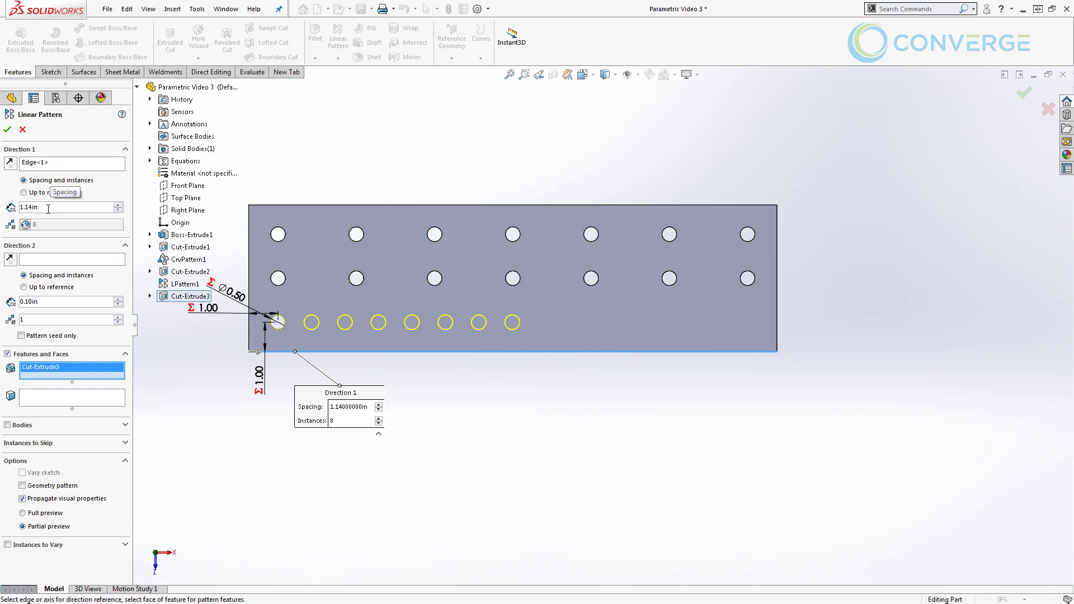
Step: Link the Direction 1 spacing to the global variable HolePatternSpacing and accept the linear pattern
left_click_drag(46, 208, 19, 208)
type("=")
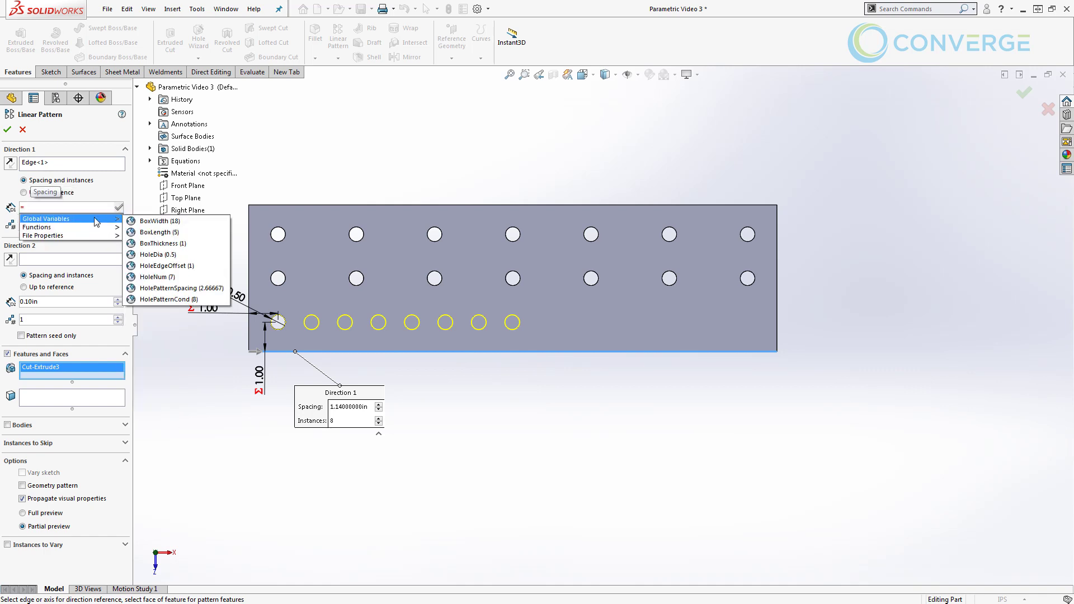
left_click(179, 288)
left_click(119, 207)
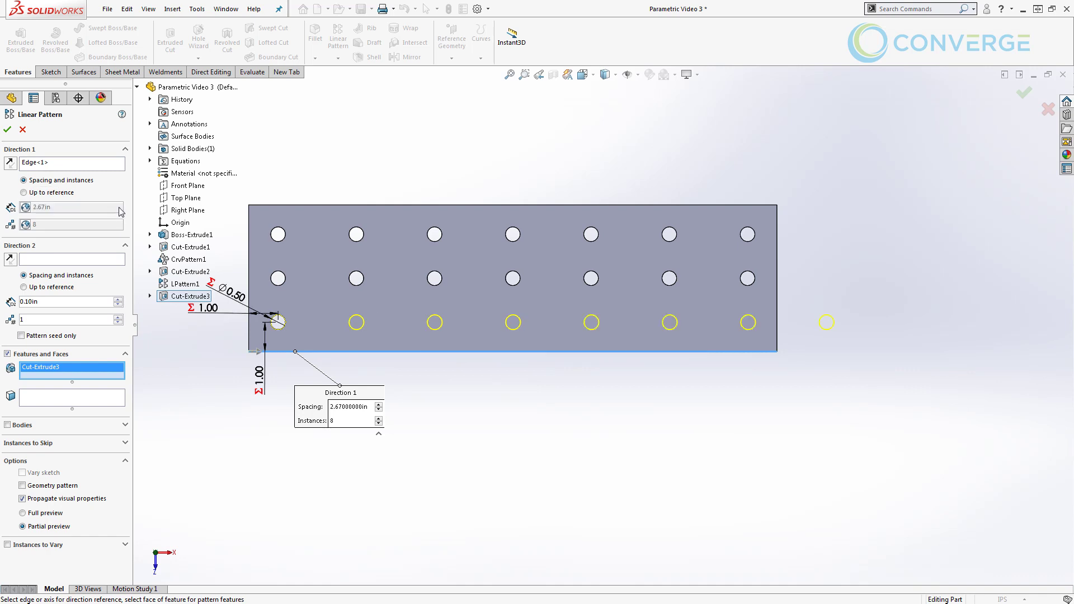
left_click(7, 130)
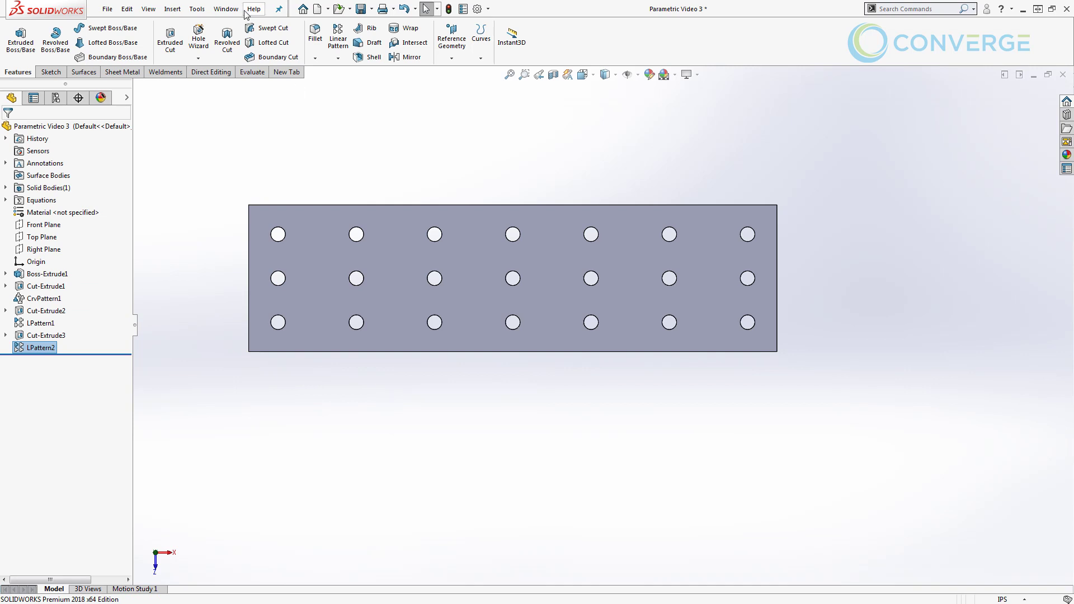
Step: Add a global variable HoleSpacingCond to the equations, using a copy of the HolePatternSpacing equation
left_click(197, 9)
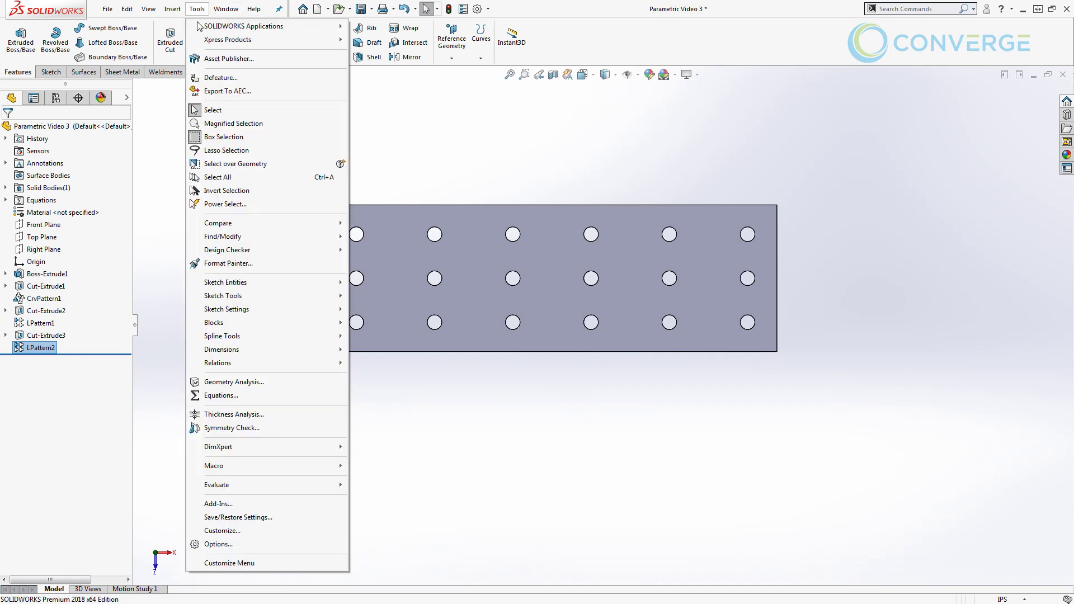
left_click(219, 395)
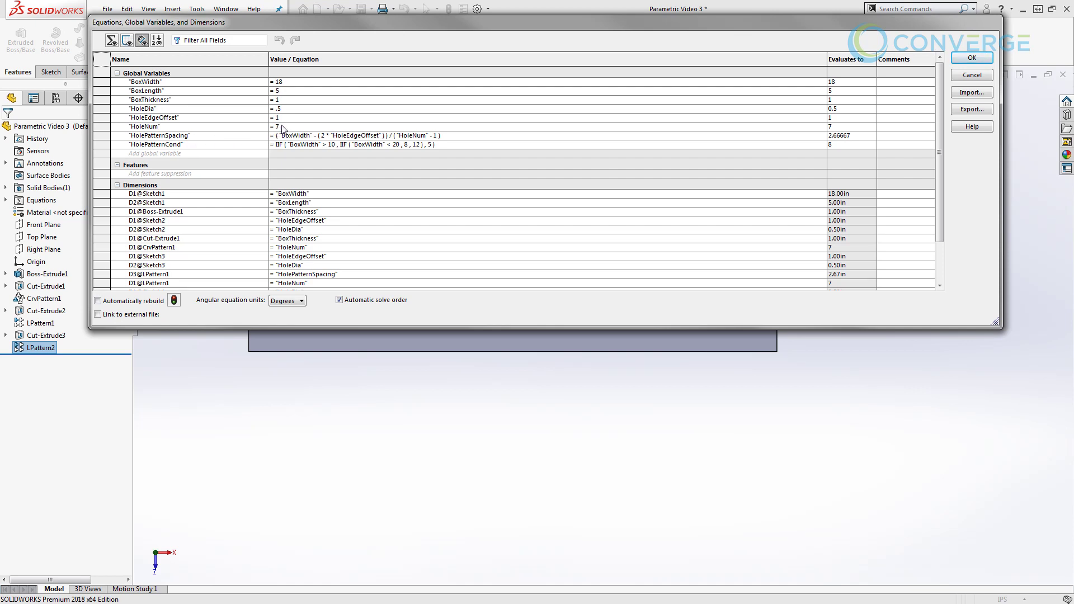
left_click(452, 137)
left_click_drag(451, 135, 259, 144)
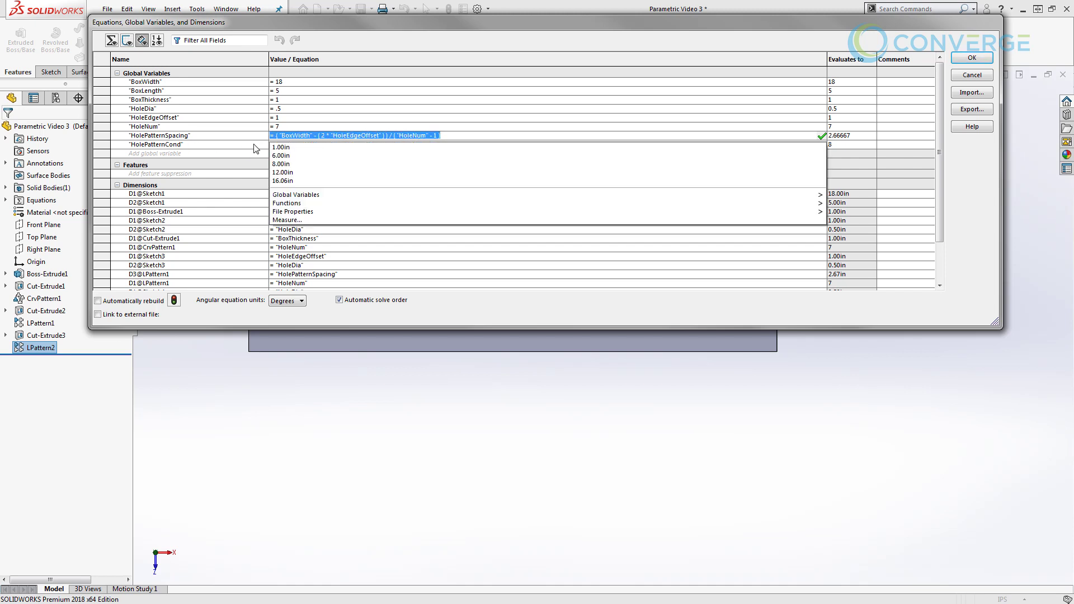
left_click(185, 155)
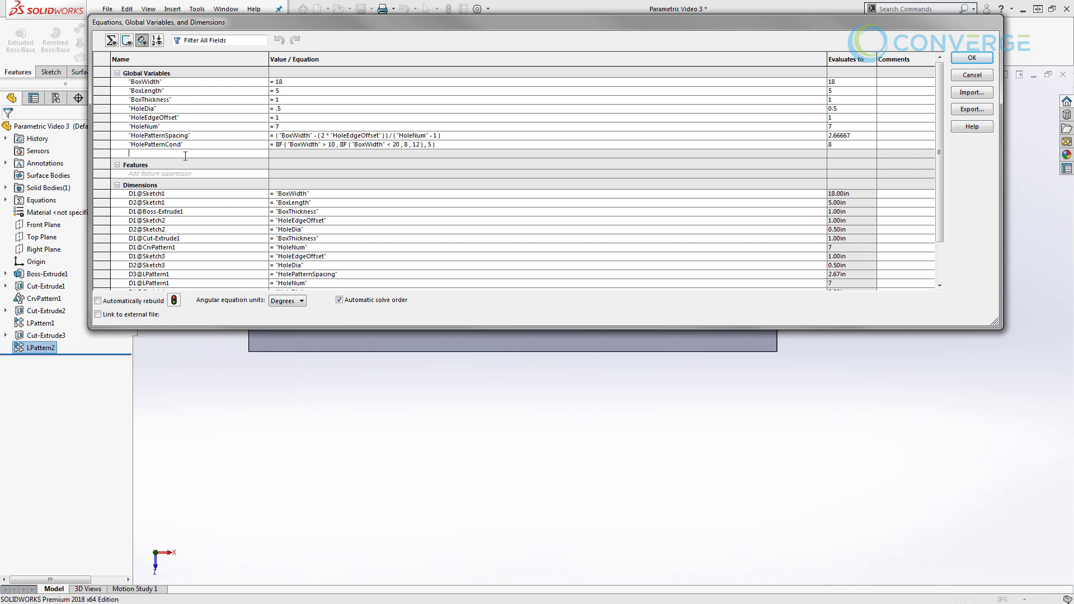
type("HoleSpacingCond")
key("Tab")
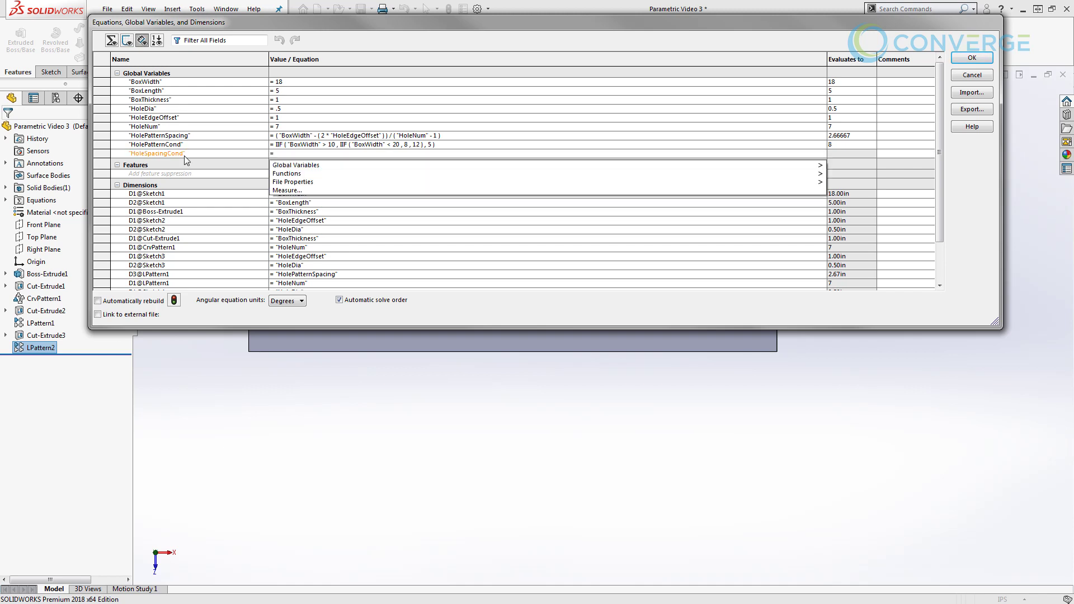
key("ctrl+v")
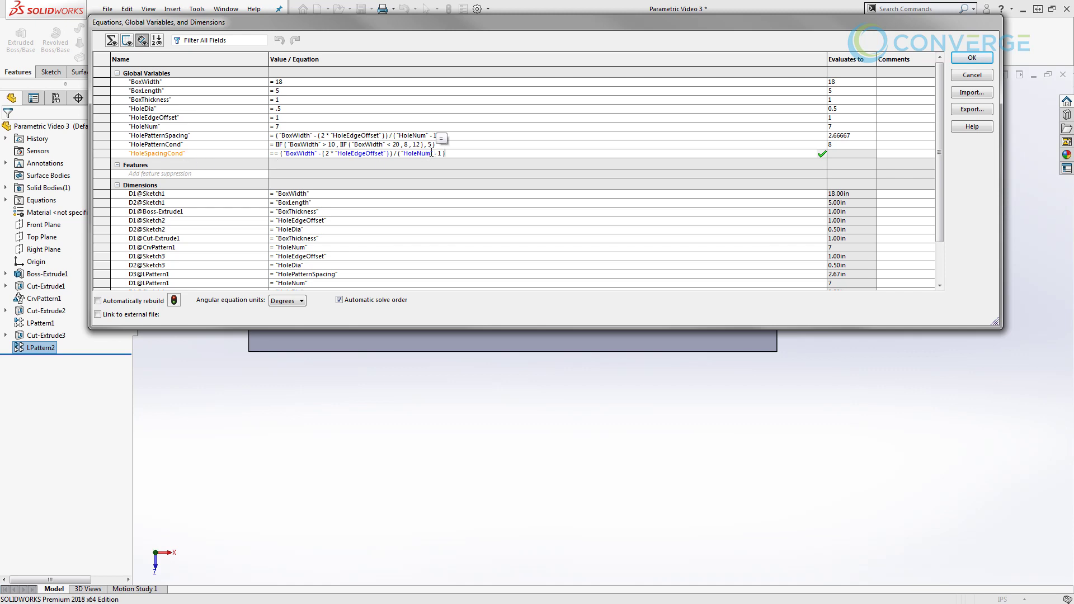
Step: Replace HoleNum with HolePatternCond in the HoleSpacingCond equation, remove the extra equal sign, and accept the equations
mouse_move(431, 154)
left_mouse_down()
mouse_move(407, 151)
mouse_move(417, 153)
left_mouse_up()
type("PatternCond")
left_click(821, 154)
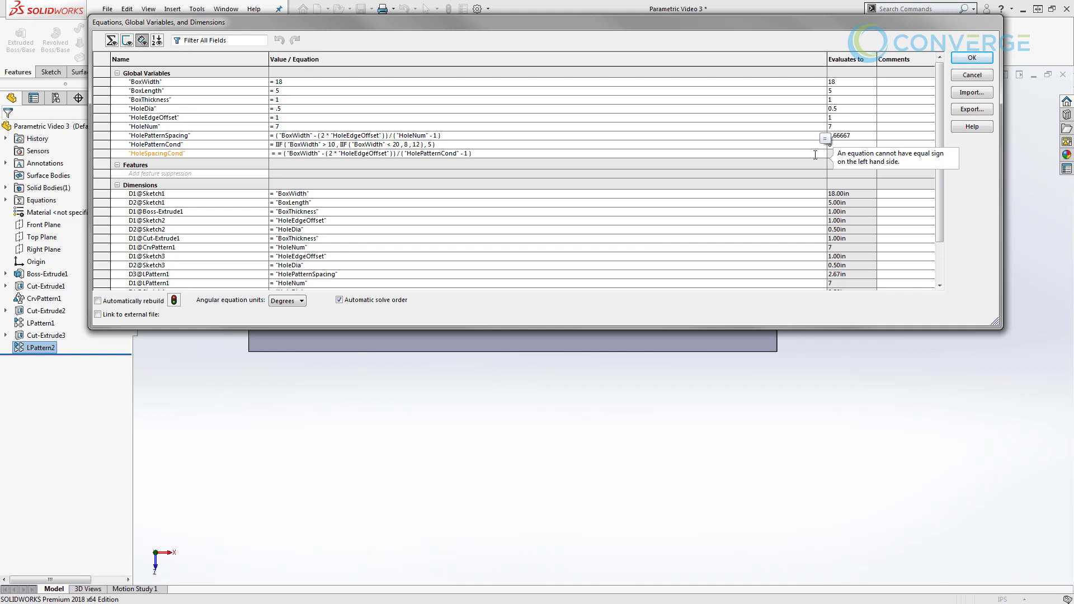
left_click(281, 153)
key("BackSpace")
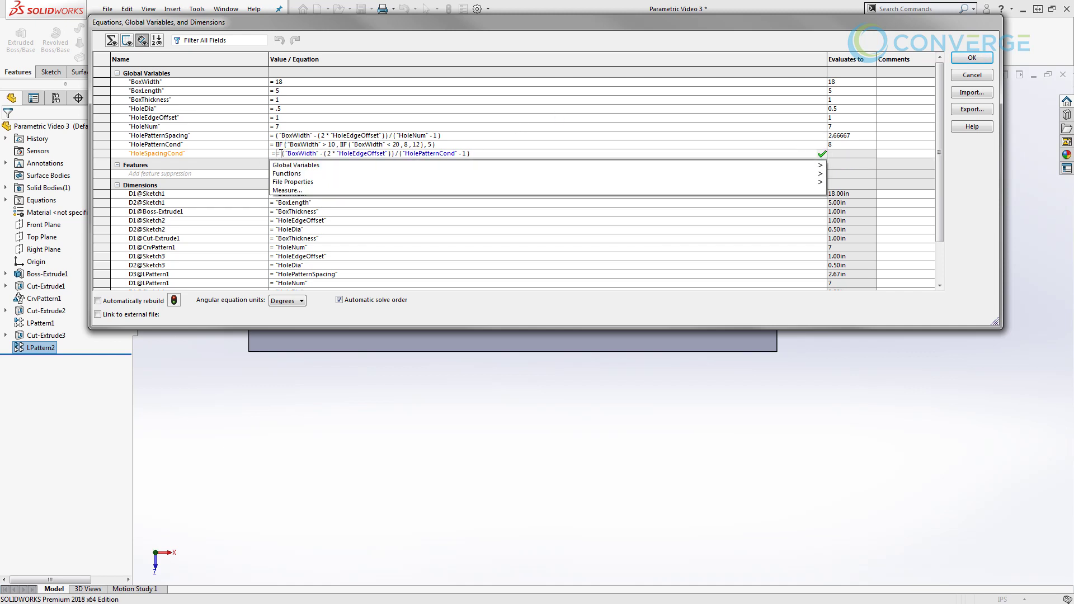
key("Tab")
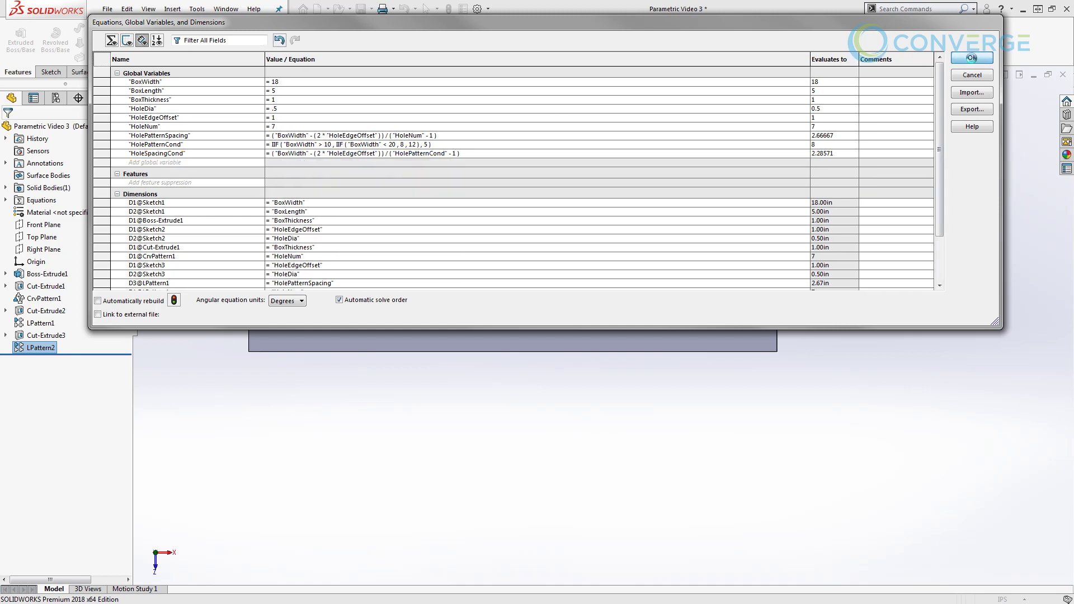
key("Return")
Step: Link the spacing dimension of LPattern2 to the global variable HoleSpacingCond and rebuild the model
left_click(40, 347)
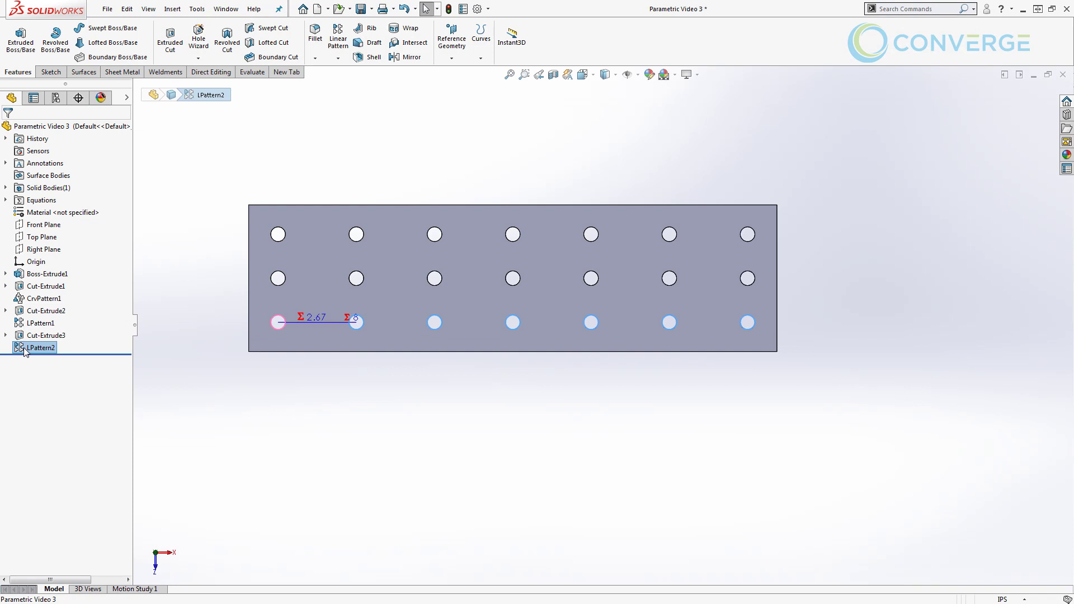
left_click(334, 327)
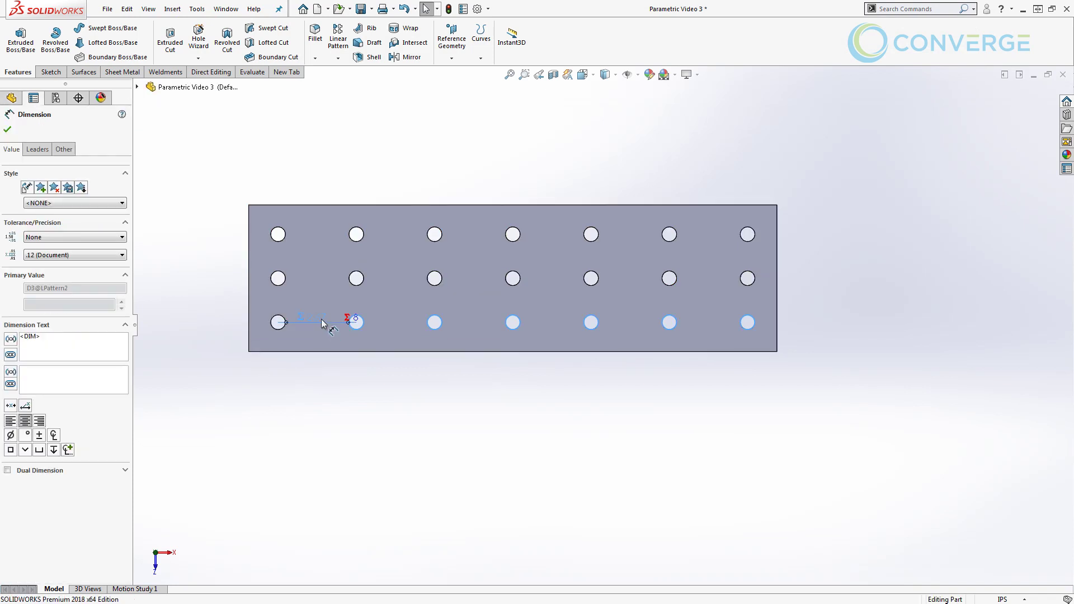
double_click(309, 317)
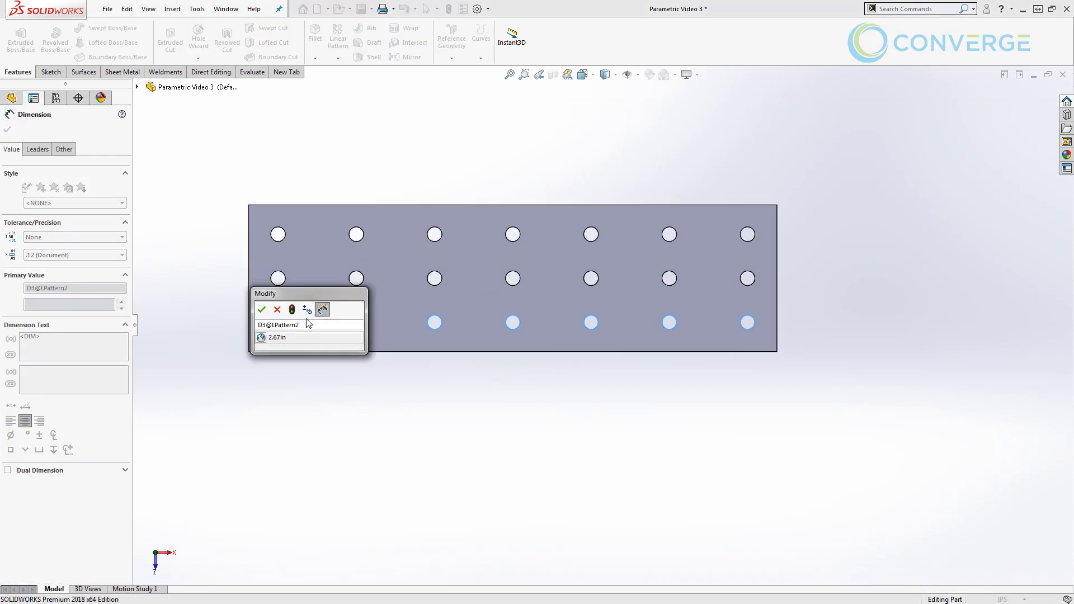
left_click(260, 338)
left_click(297, 353)
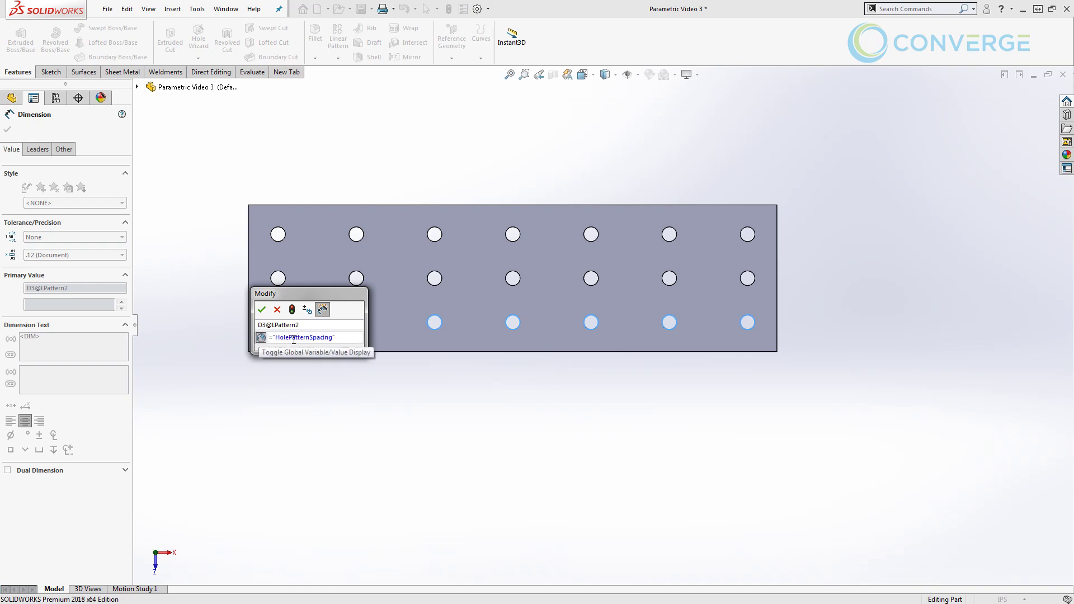
left_click_drag(337, 339, 259, 343)
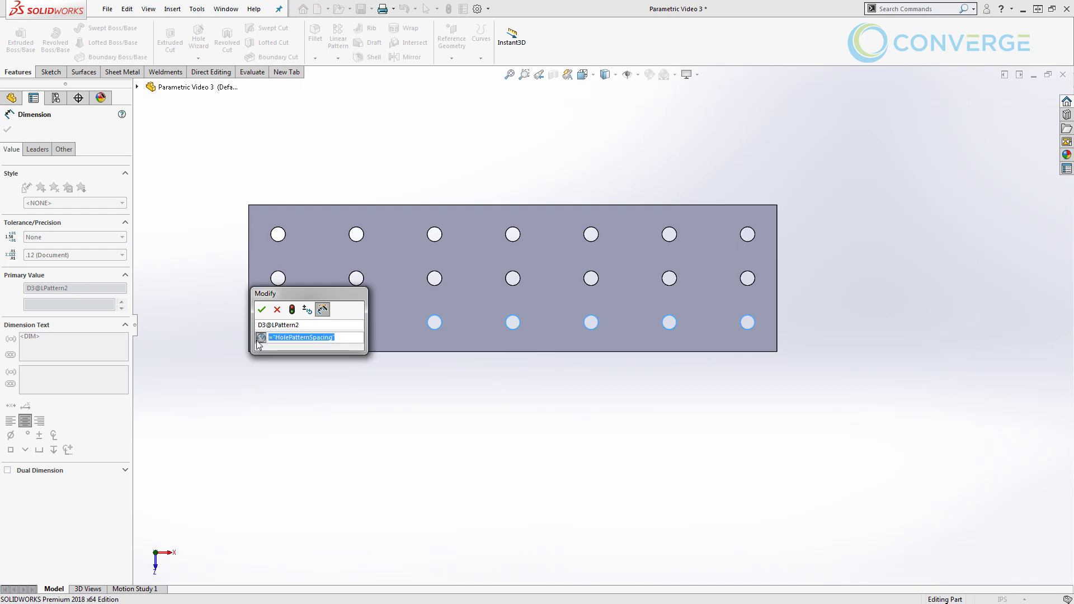
left_click(261, 338)
mouse_move(302, 349)
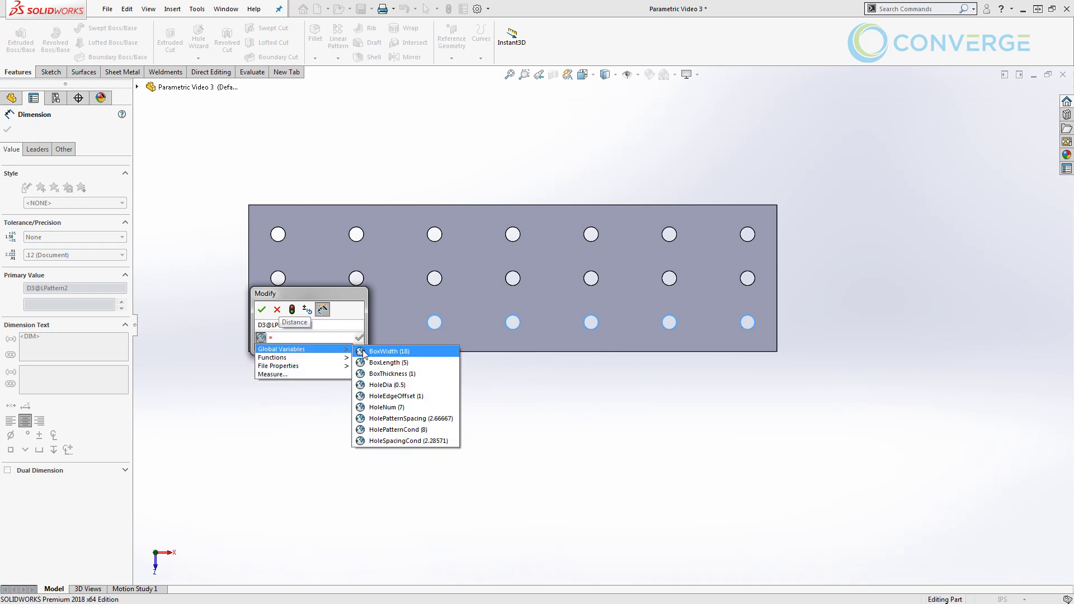
left_click(406, 440)
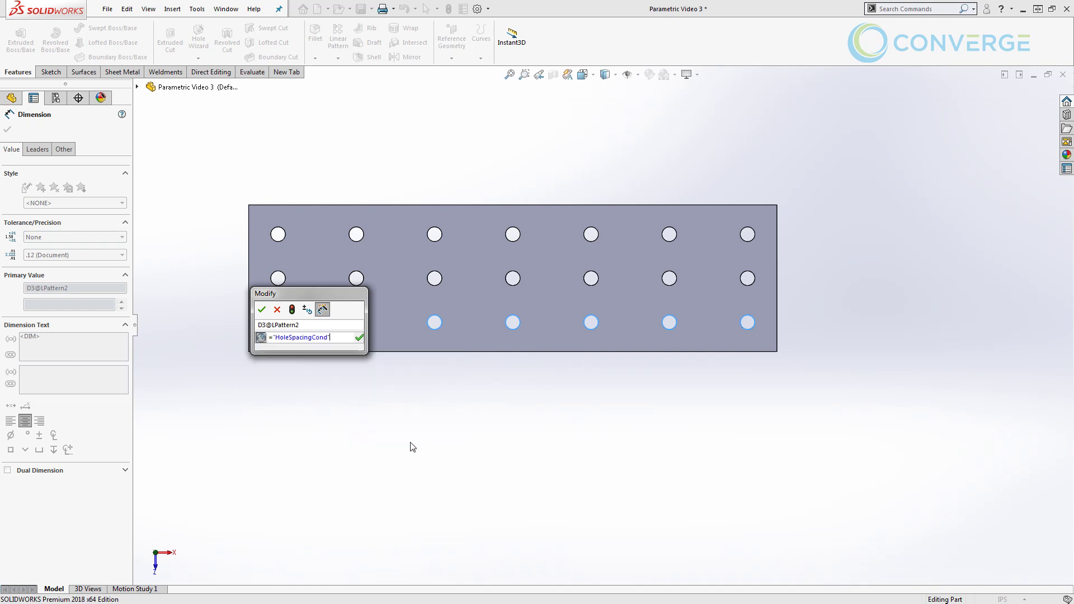
left_click(358, 339)
left_click(261, 309)
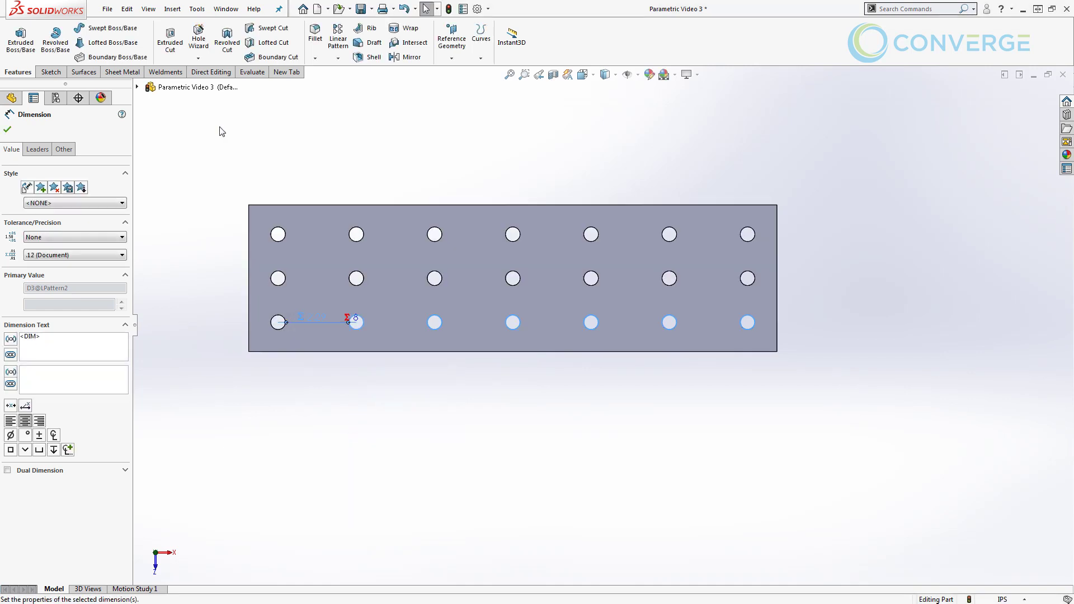
left_click(449, 9)
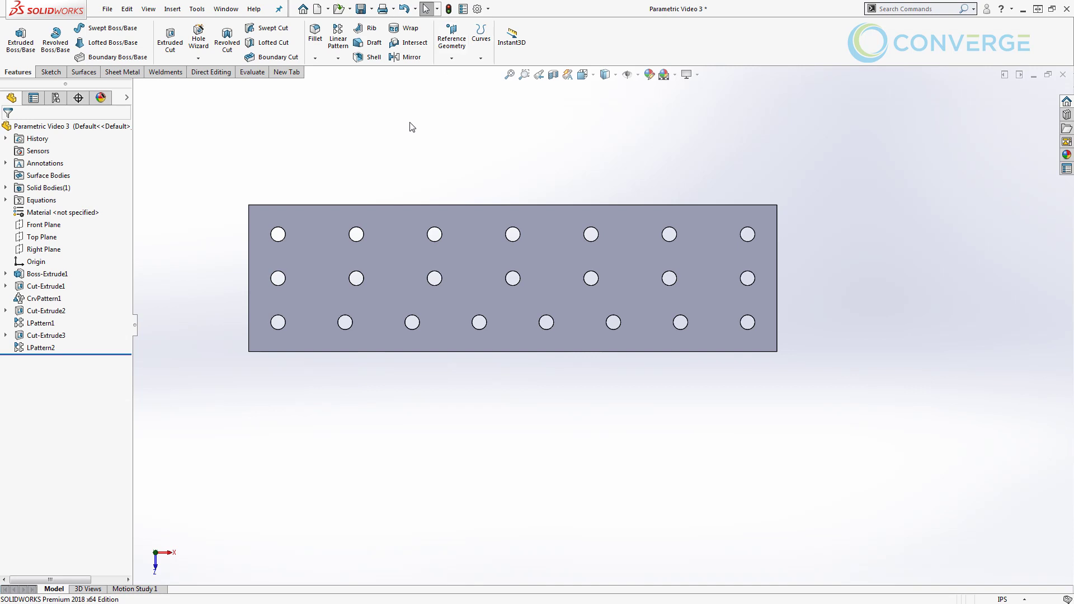
left_click(74, 351)
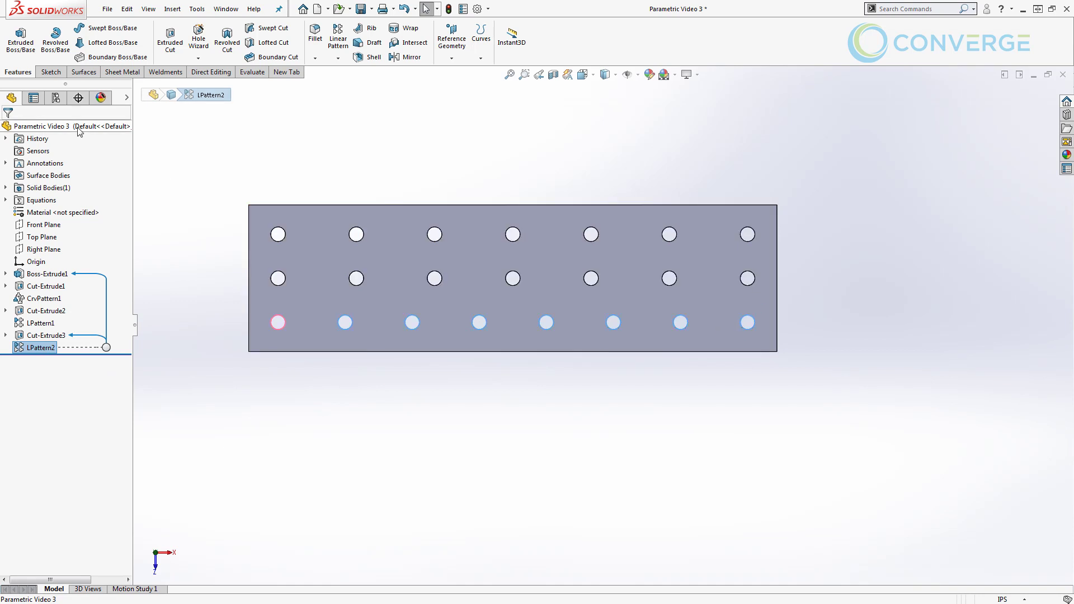
right_click(37, 205)
left_click(59, 209)
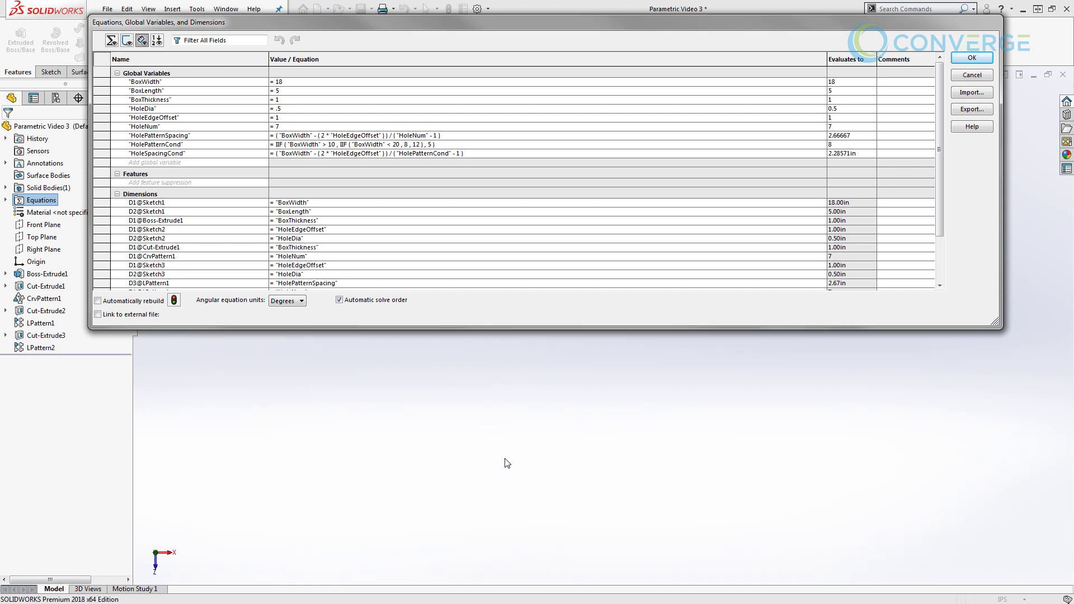
left_click(971, 57)
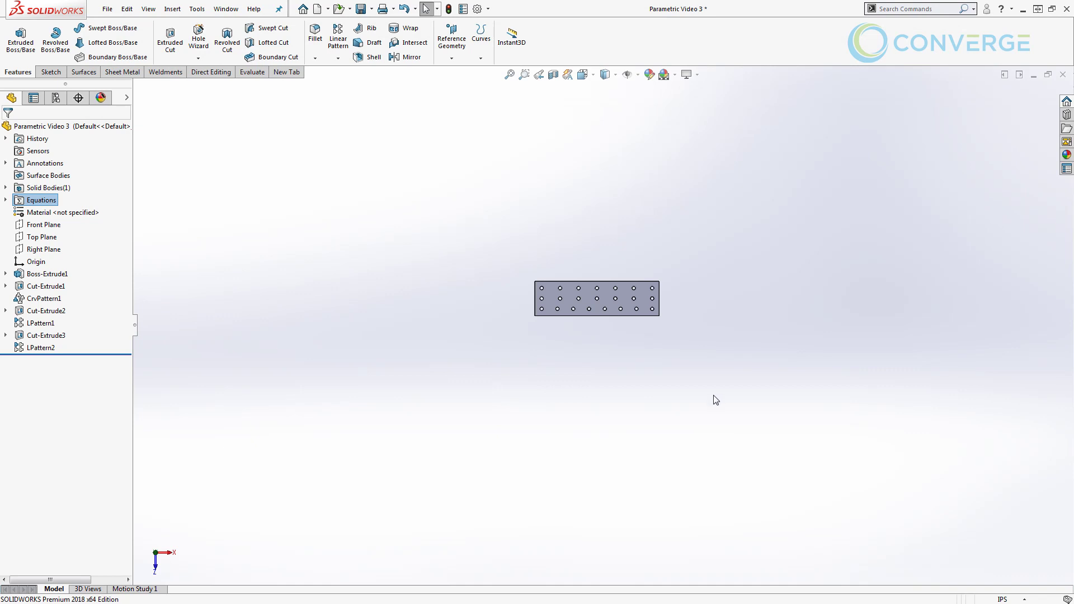
Step: Set the global variable BoxWidth to 22 in the equations and rebuild the model
key("f")
scroll(665, 246, "down", 1)
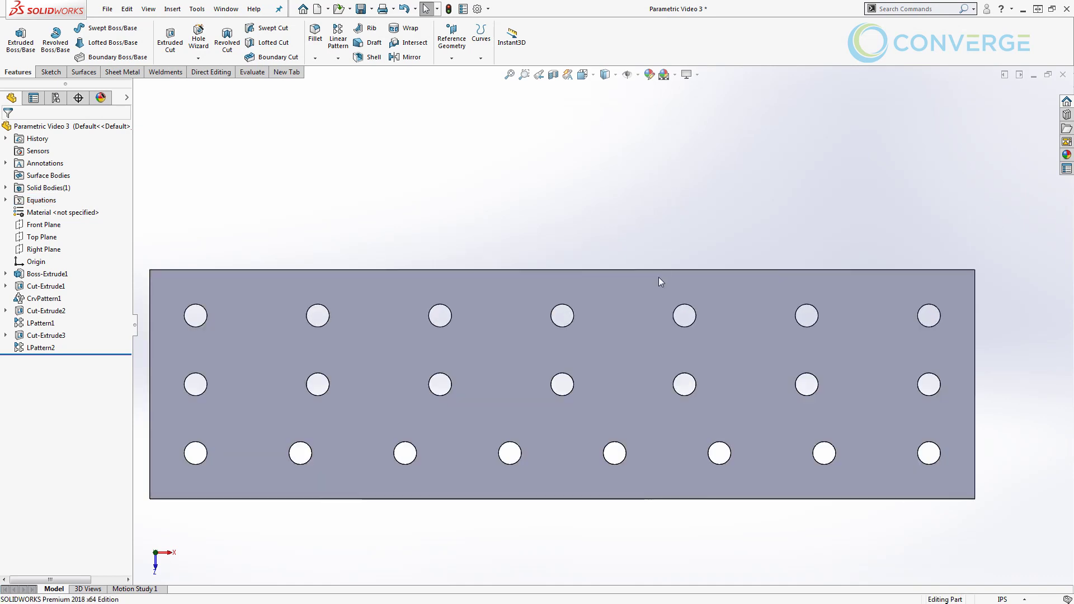
scroll(632, 243, "up", 3)
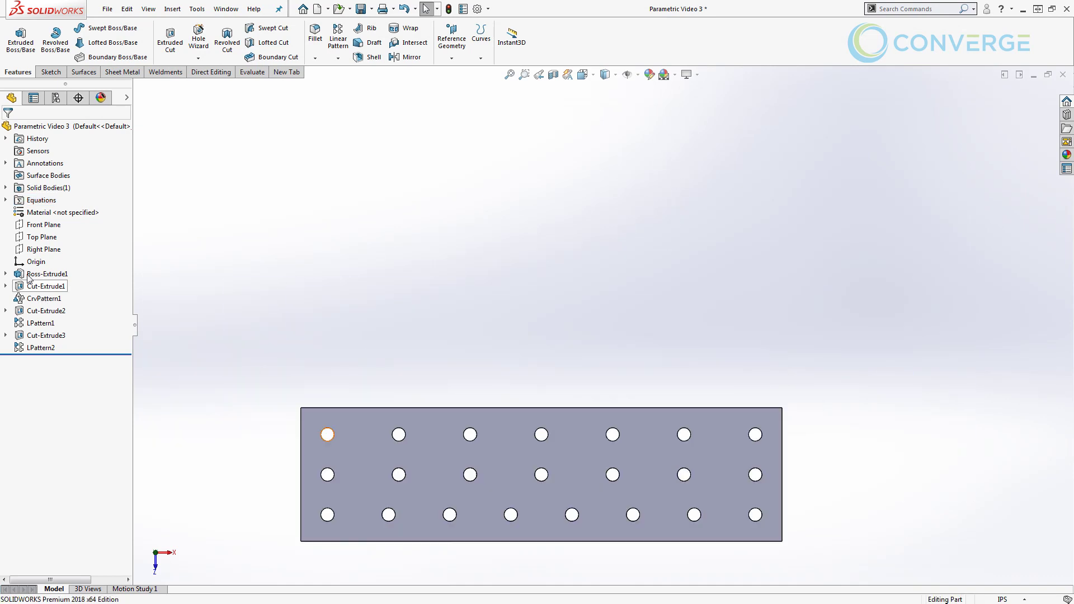
right_click(40, 200)
left_click(59, 213)
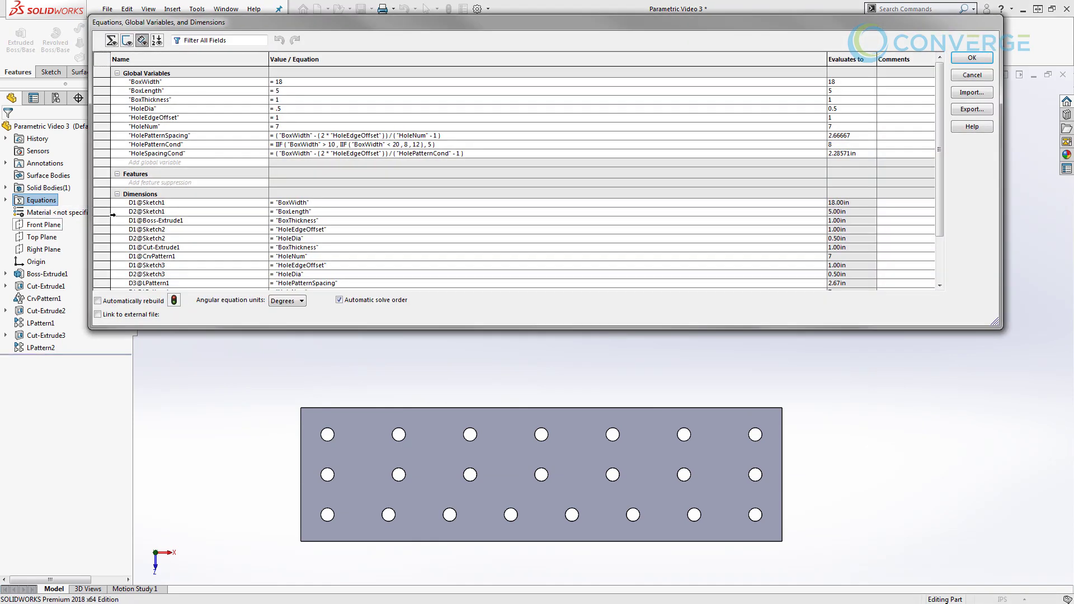
left_click(301, 82)
key("BackSpace")
key("BackSpace")
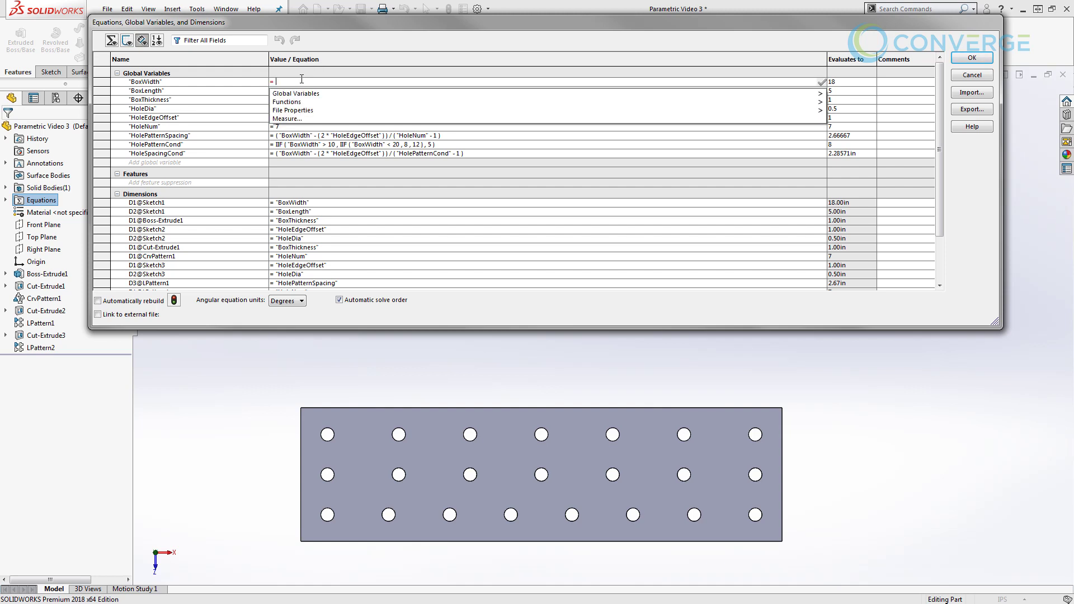
type("22")
key("Return")
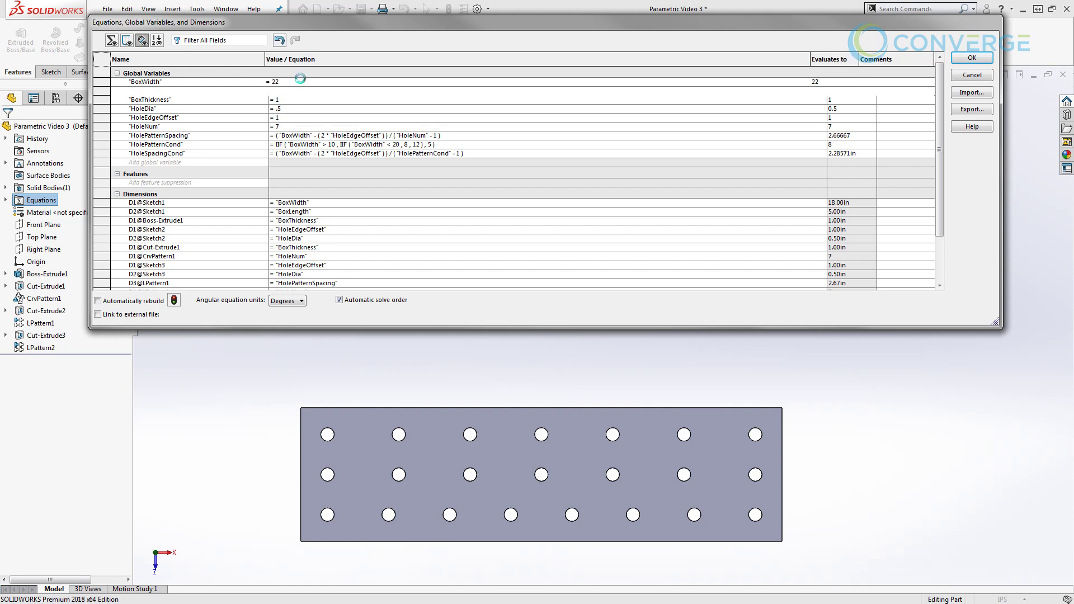
left_click(174, 300)
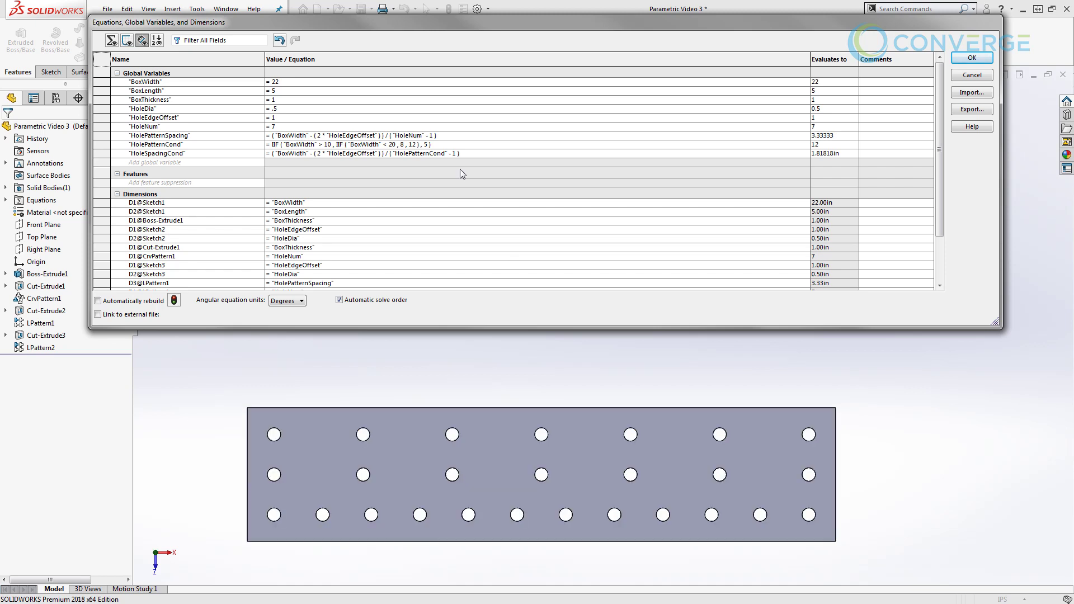
Step: Set the global variable HoleNum to 8 and rebuild the model
left_click(277, 126)
key("BackSpace")
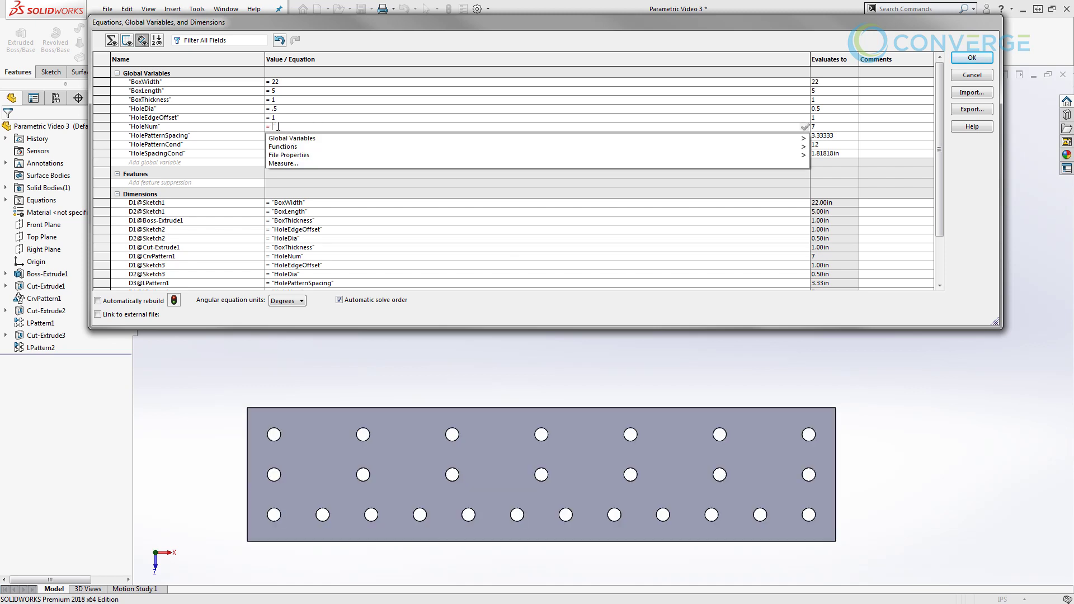
type("8")
key("Return")
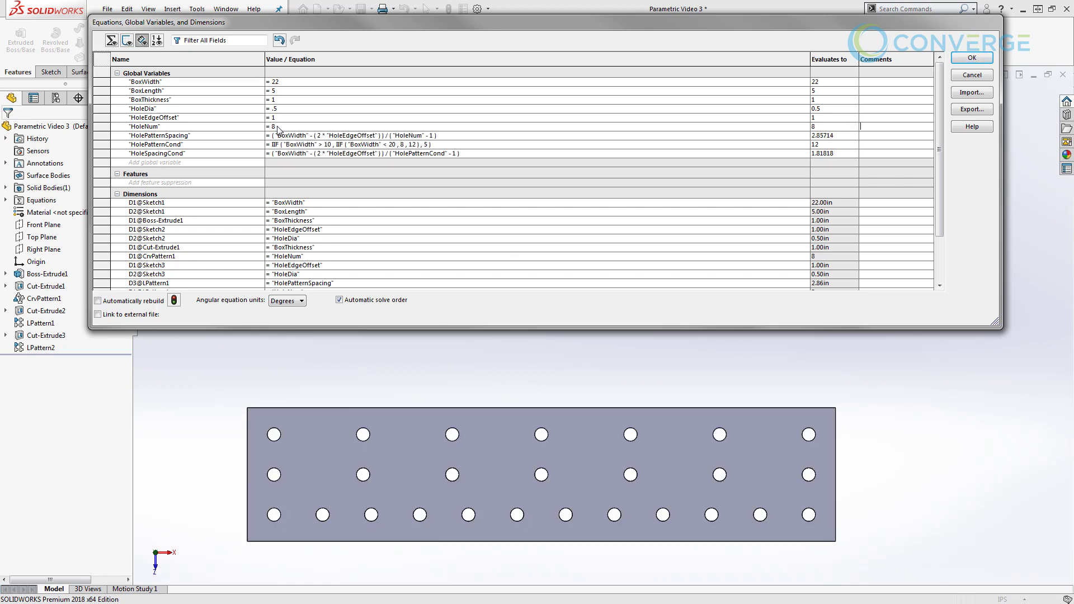
left_click(174, 301)
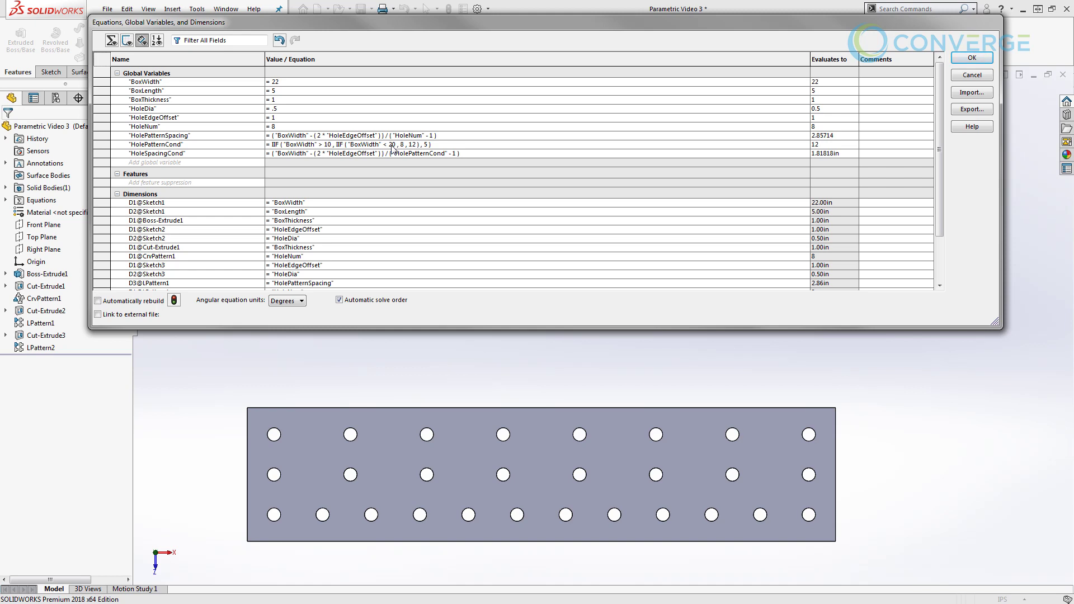
Step: Set the global variable BoxWidth to 15 and rebuild the model to test the conditional hole row
left_click(289, 82)
key("BackSpace")
key("BackSpace")
type("15")
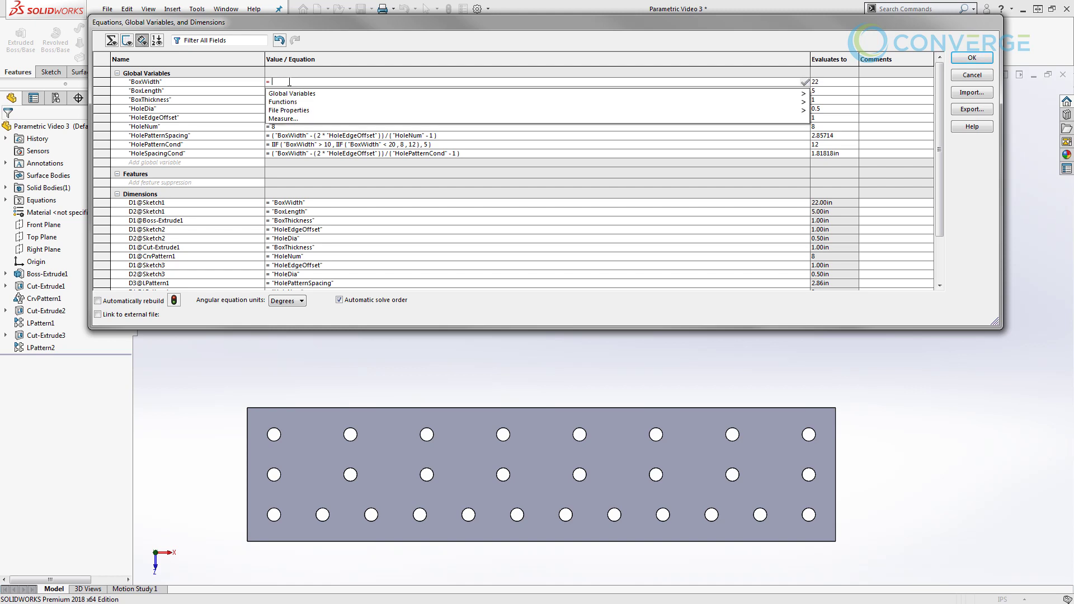
key("Return")
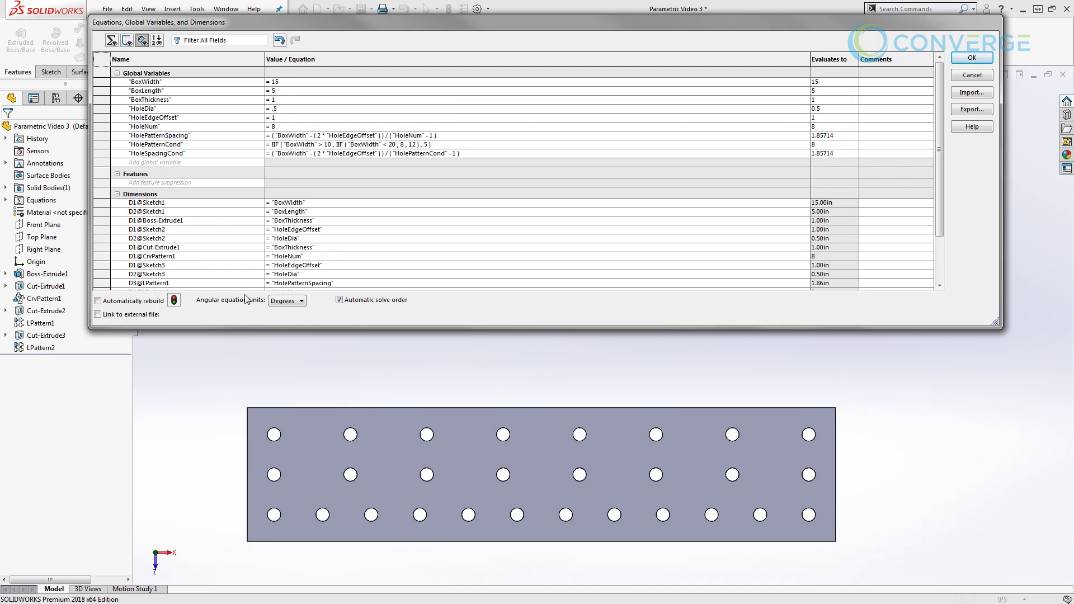
left_click(174, 301)
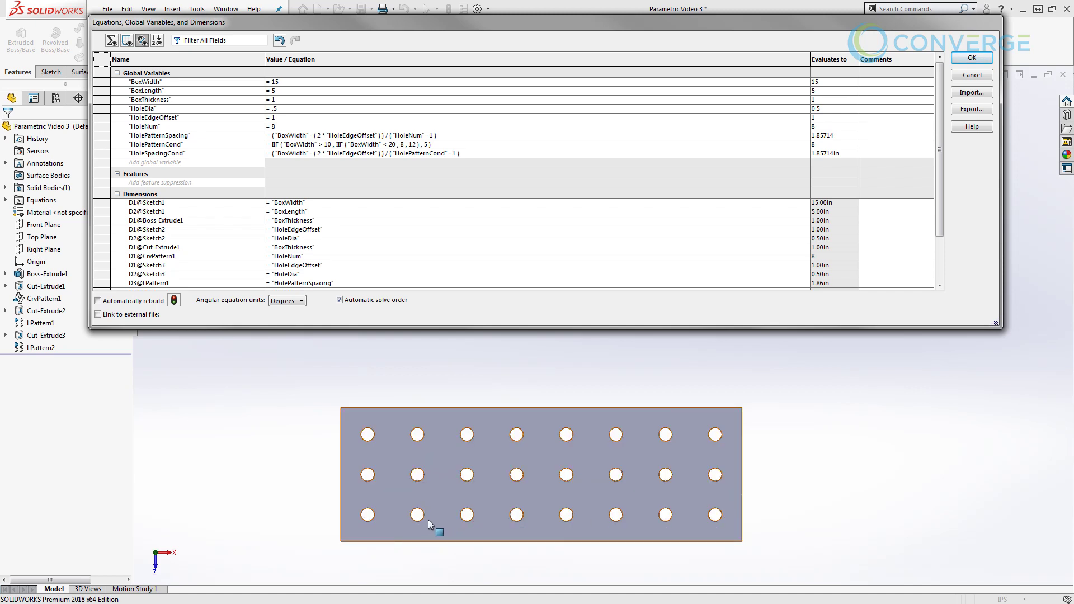
Step: Set the global variable BoxWidth to 8 and rebuild the model to test the conditional hole row
left_click(284, 81)
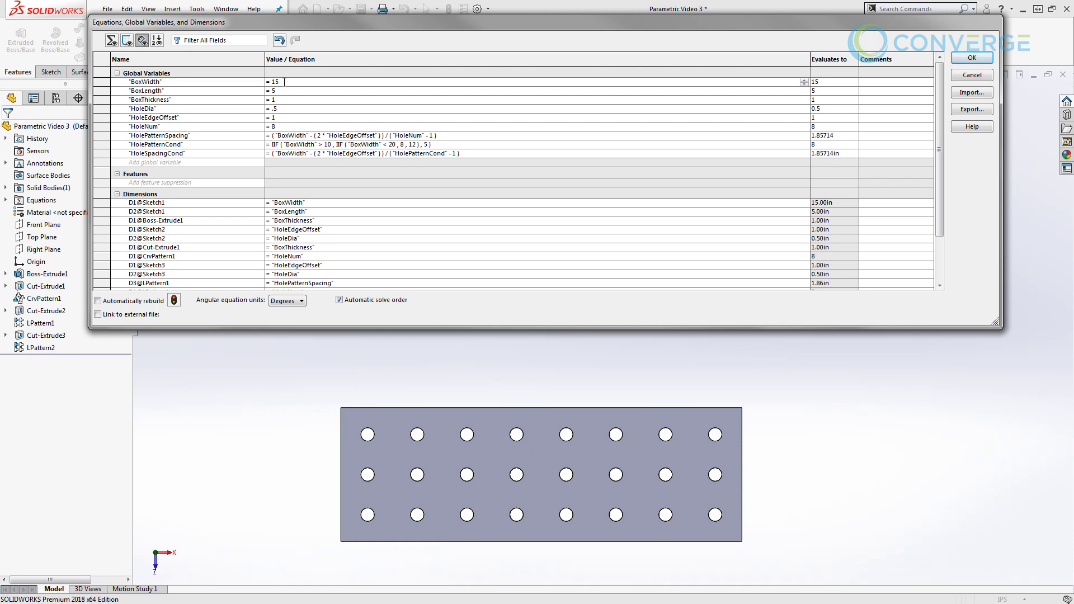
key("BackSpace")
key("BackSpace")
type("8")
key("Tab")
left_click(174, 301)
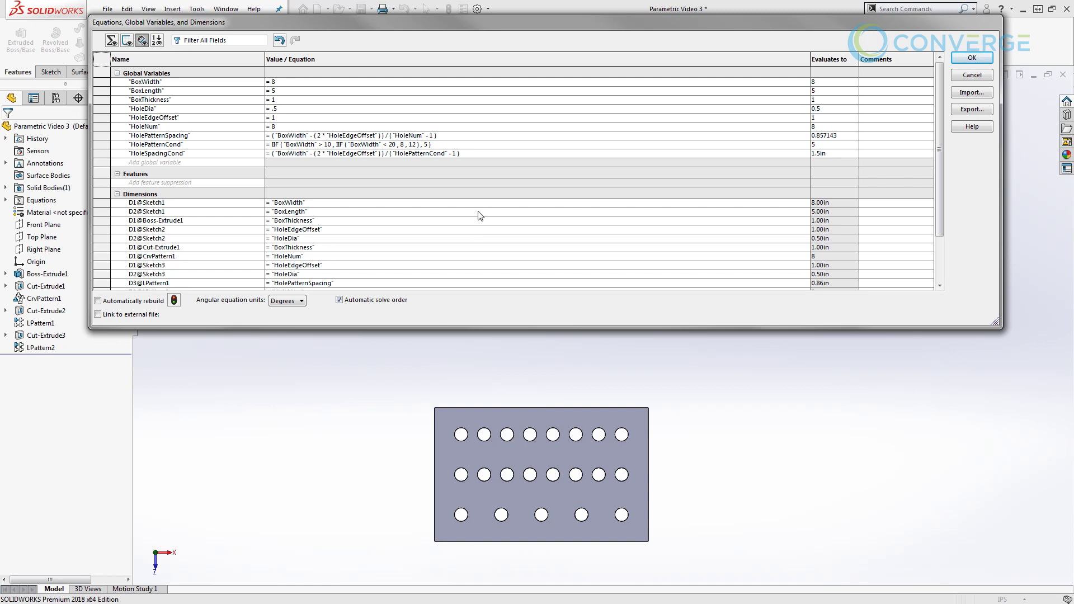
Step: Set the global variable BoxWidth to 5 and rebuild the model to test the conditional hole row
left_click(283, 81)
key("BackSpace")
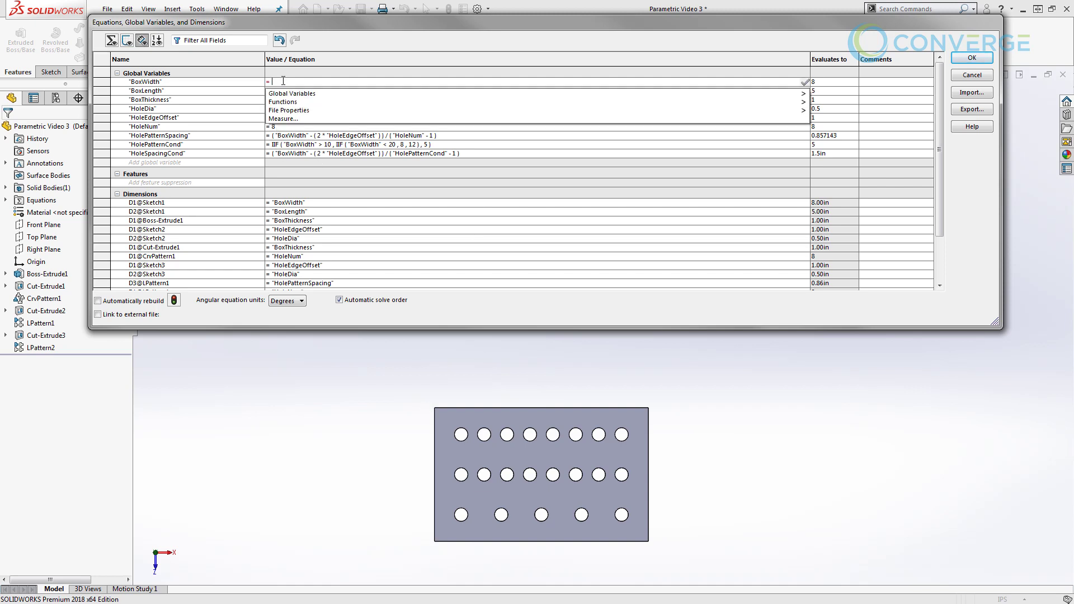
type("5")
key("Return")
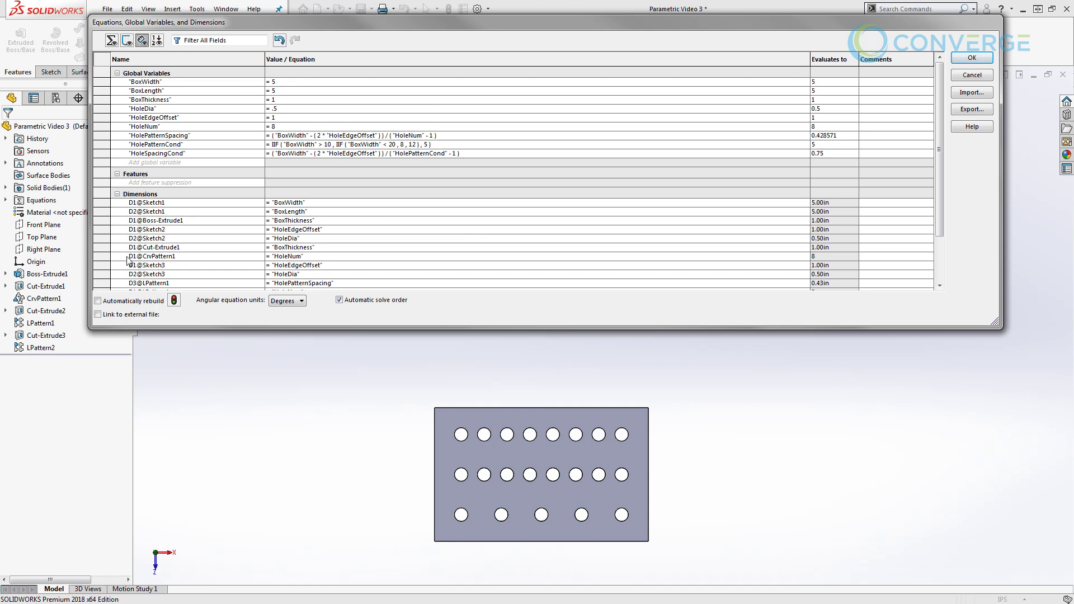
left_click(174, 300)
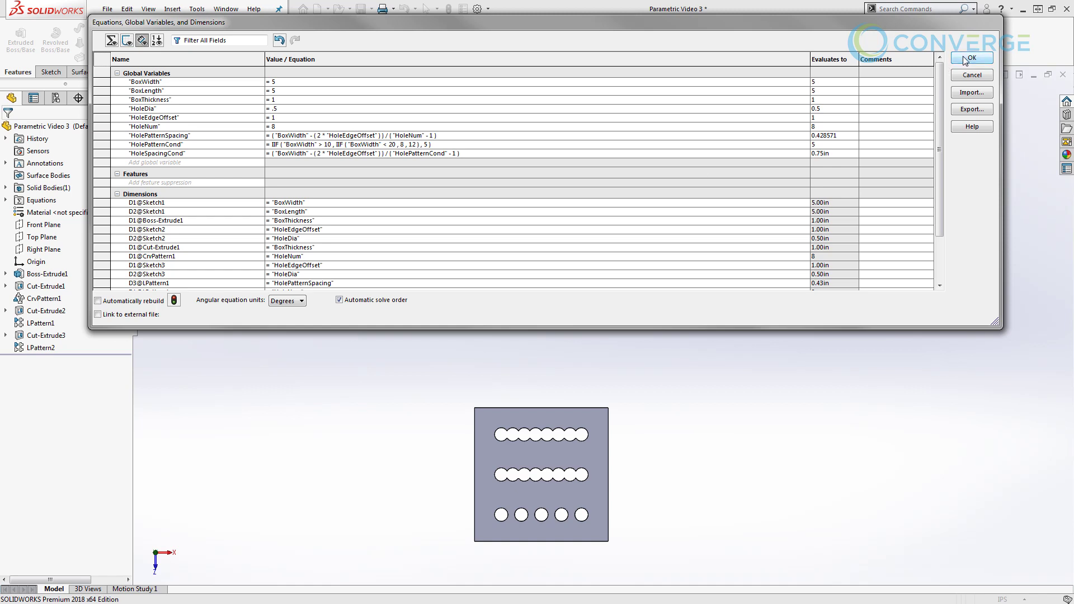
Step: Set the global variable BoxWidth to 20, rebuild the model, and accept the equations
left_click(290, 86)
key("BackSpace")
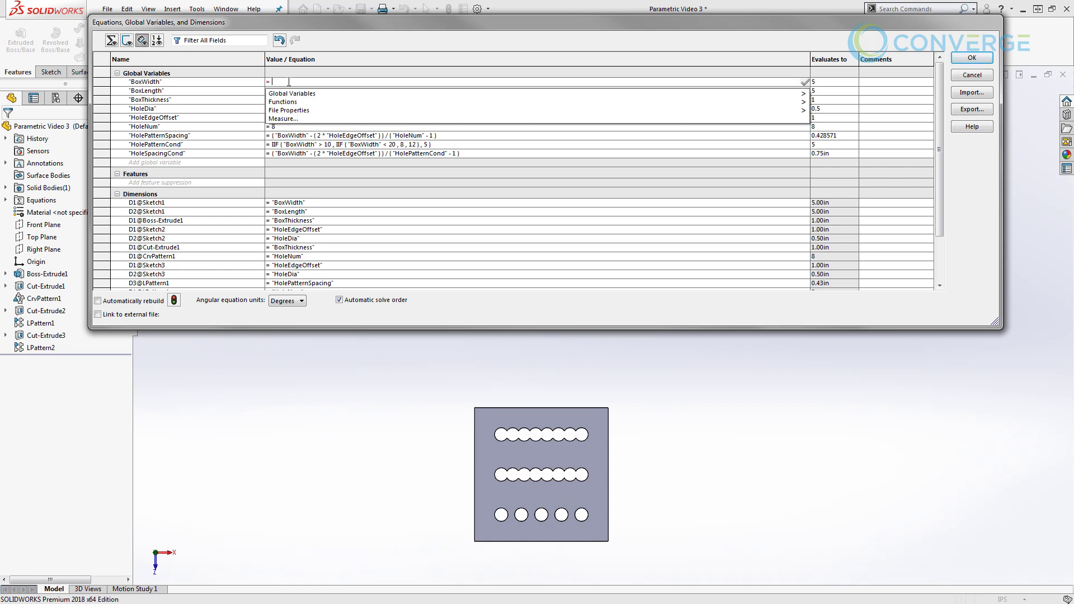
type("20")
key("Tab")
left_click(174, 301)
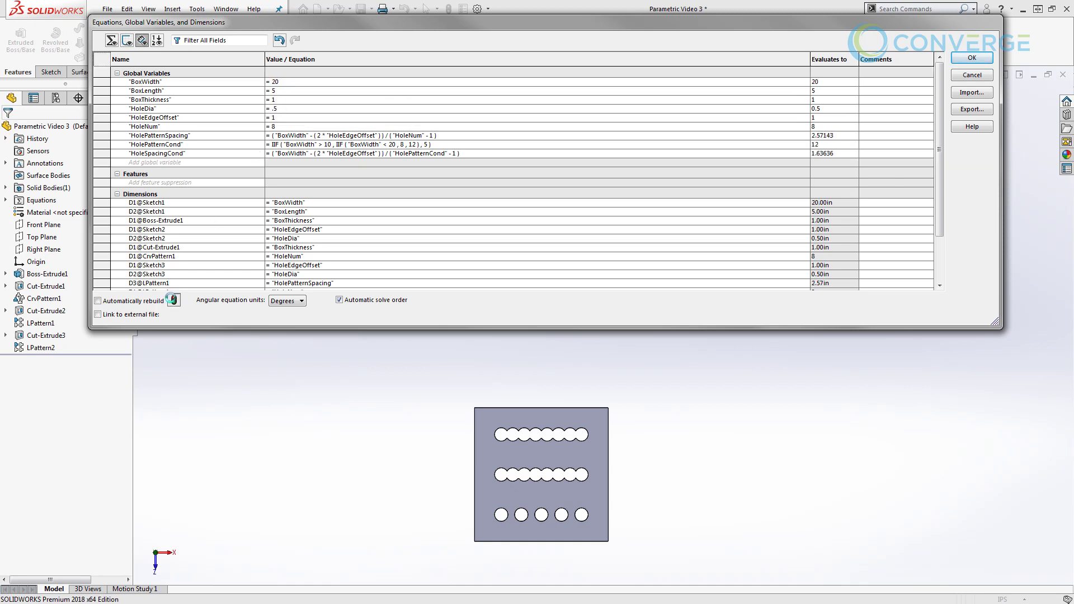
left_click(972, 57)
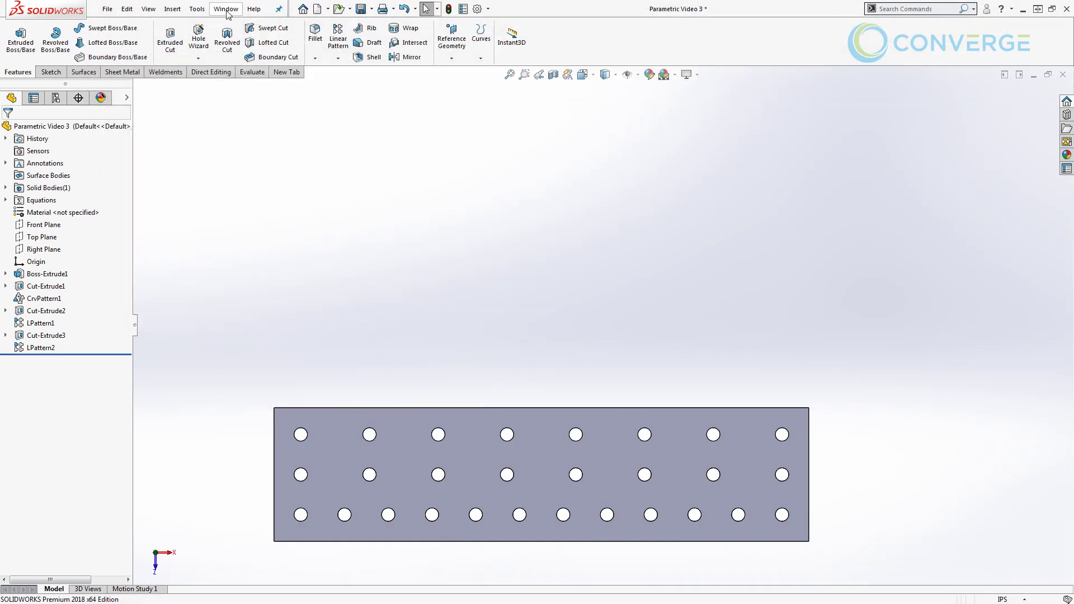
Step: Run Performance Evaluation on the part and enlarge its window to show the full feature list
left_click(197, 9)
mouse_move(260, 484)
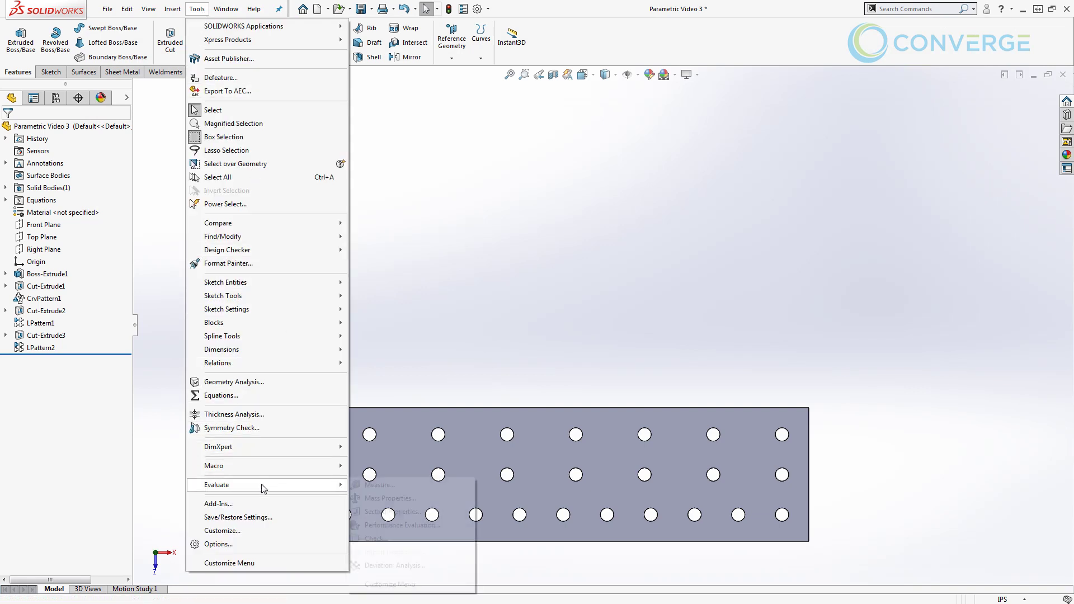
left_click(383, 525)
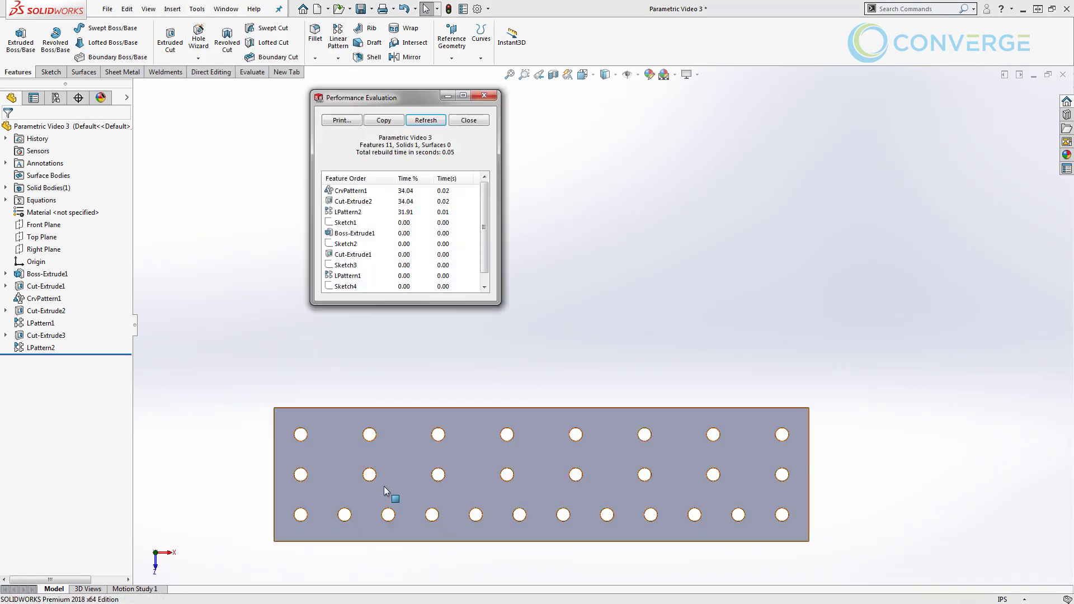
left_click_drag(499, 305, 506, 366)
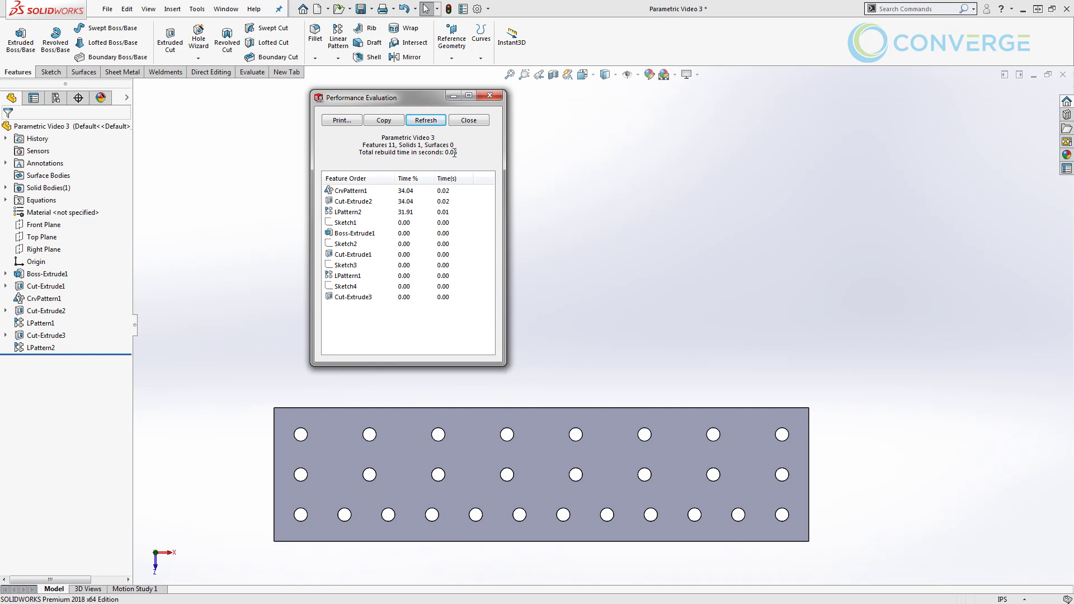
Step: Compare the rebuild times of CrvPattern1, Cut-Extrude2, LPattern2 and LPattern1, and close the performance evaluation
left_click(358, 192)
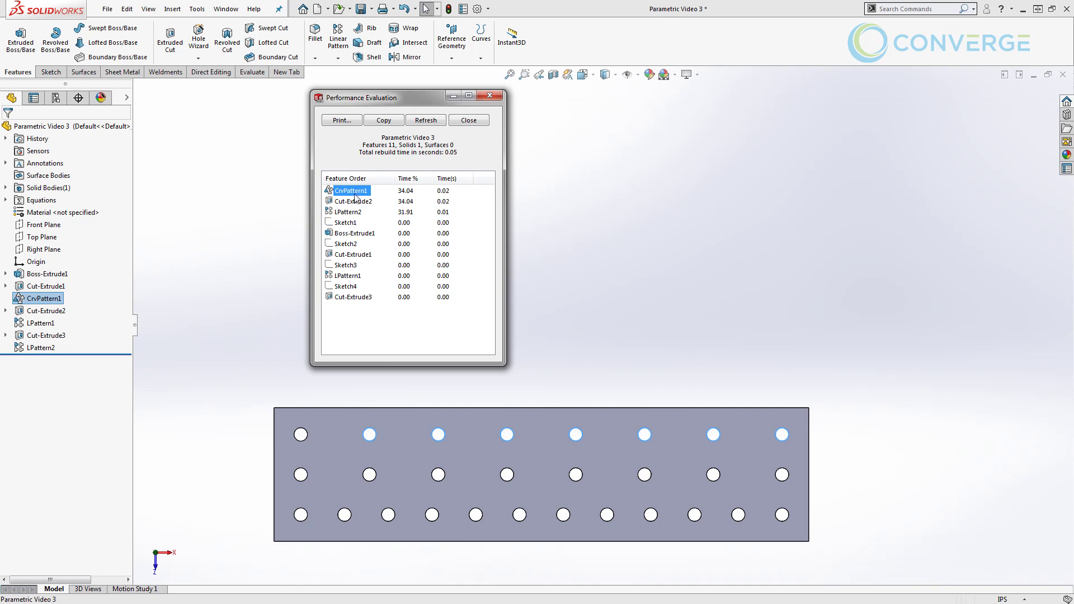
left_click(354, 202)
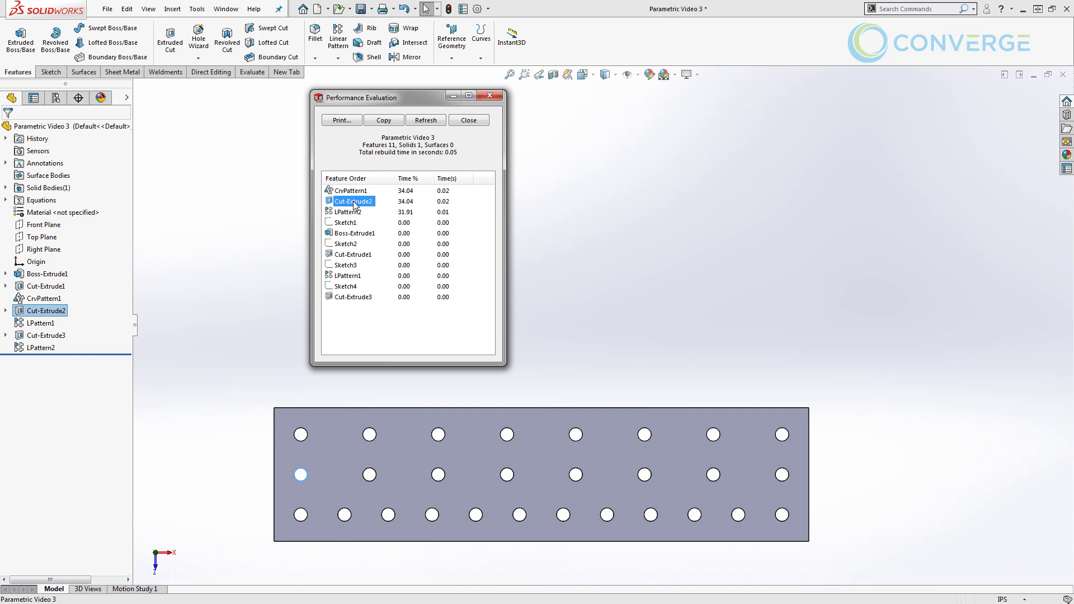
left_click(346, 212)
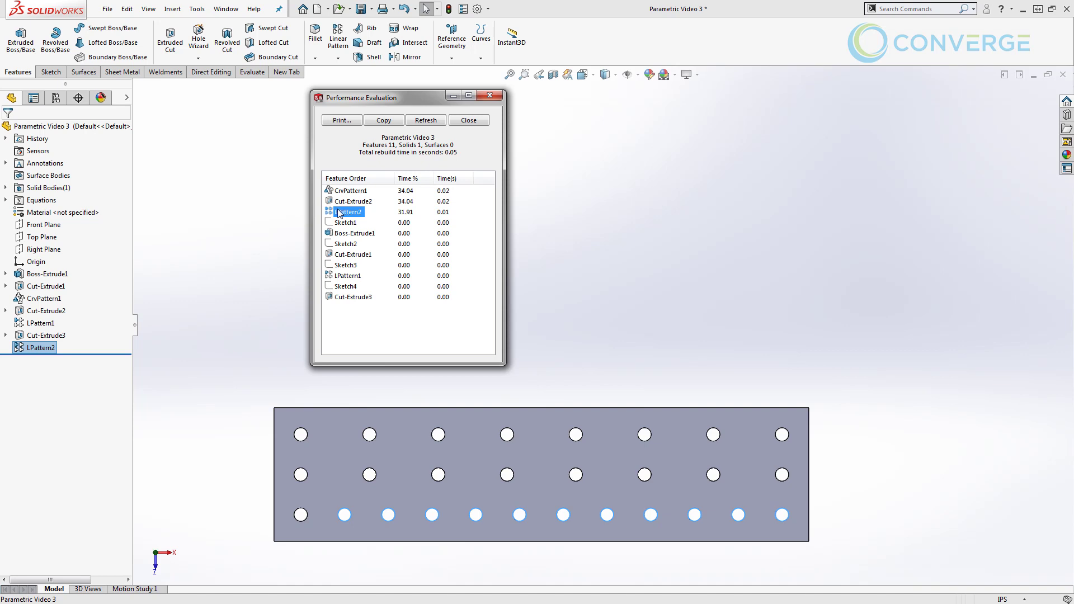
left_click(347, 276)
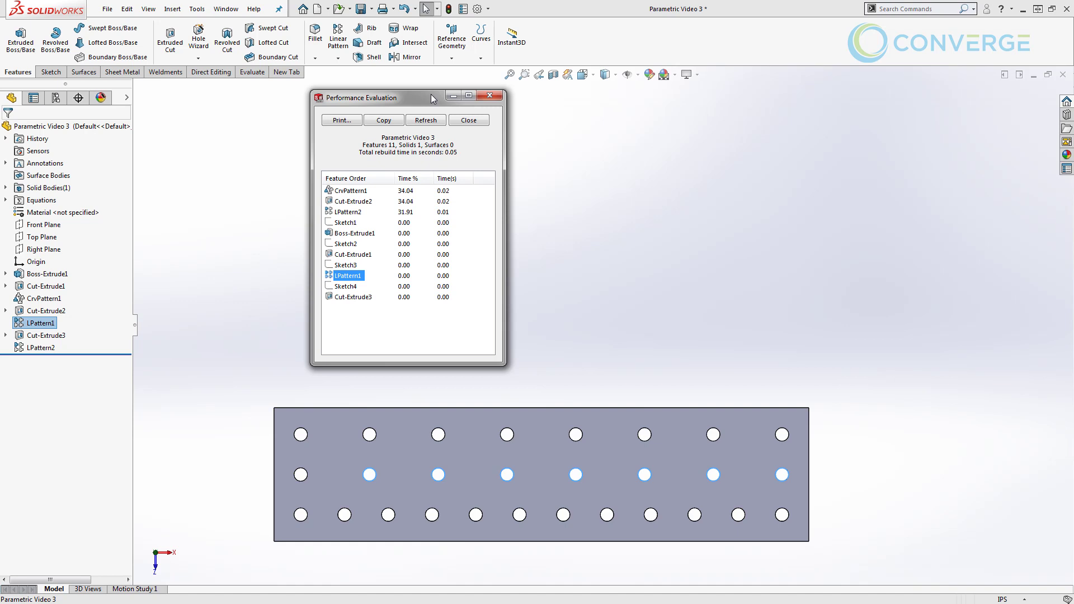
left_click(468, 120)
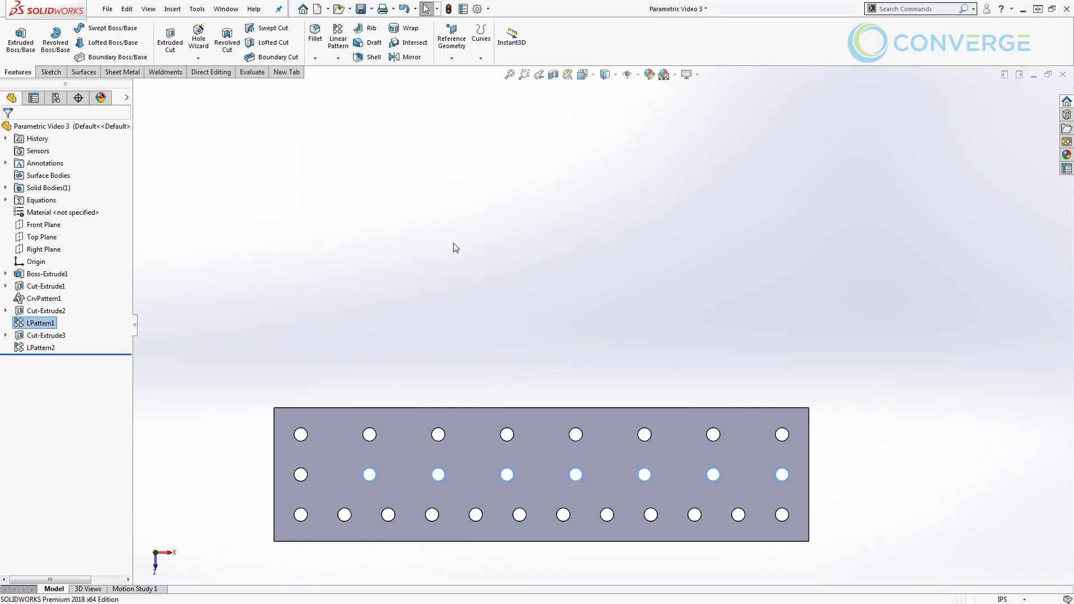